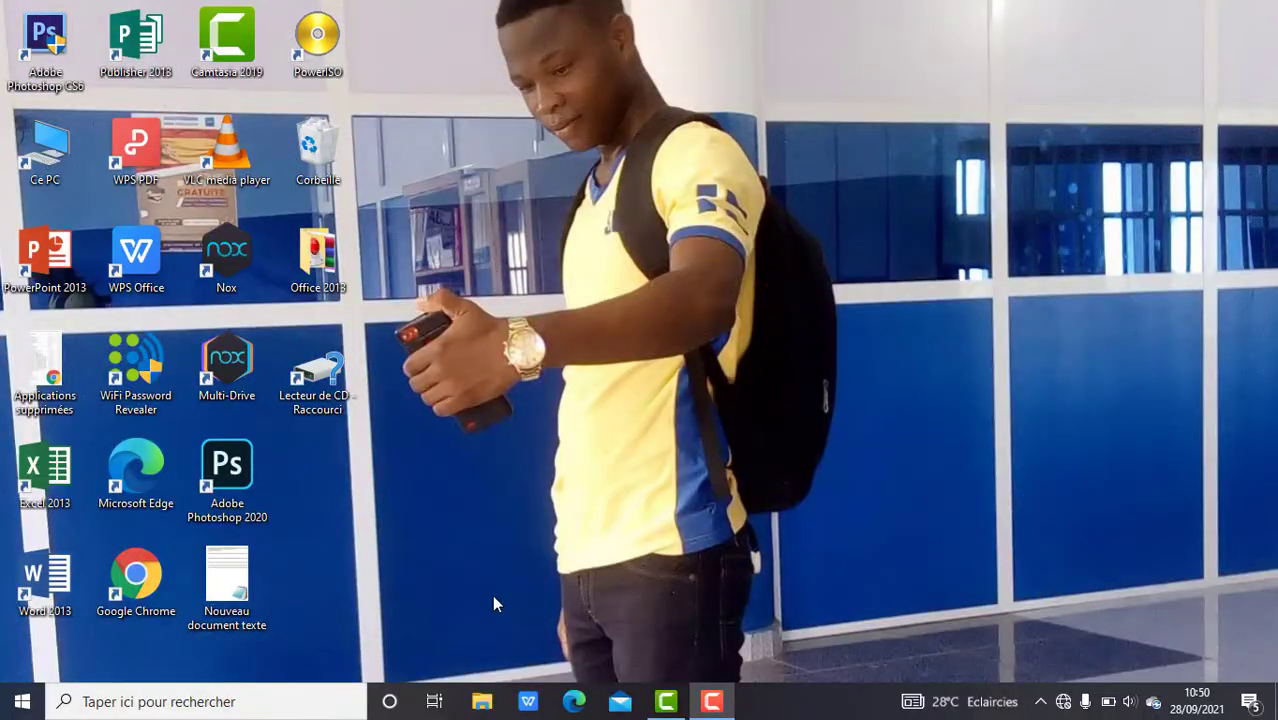
Open A2.rar from drive Nouveau nom (D:) in WinRAR via File Explorer.
left_click(481, 702)
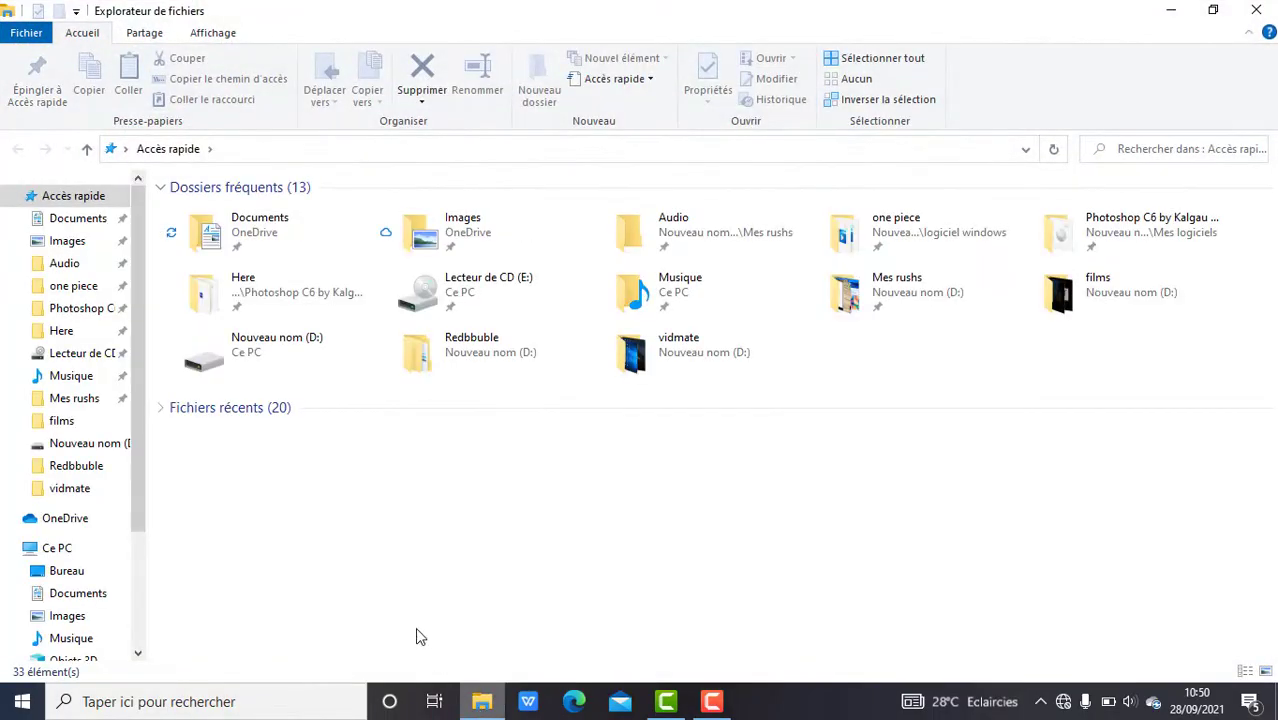
double_click(251, 358)
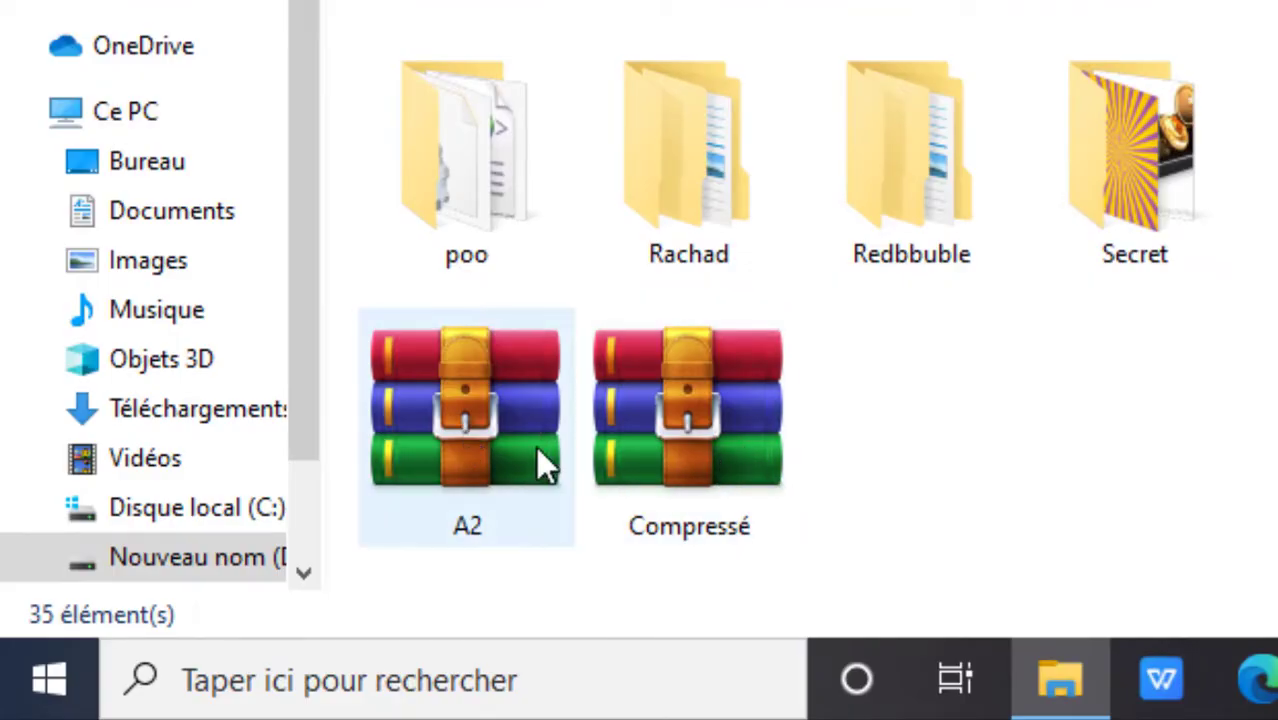
mouse_move(536, 446)
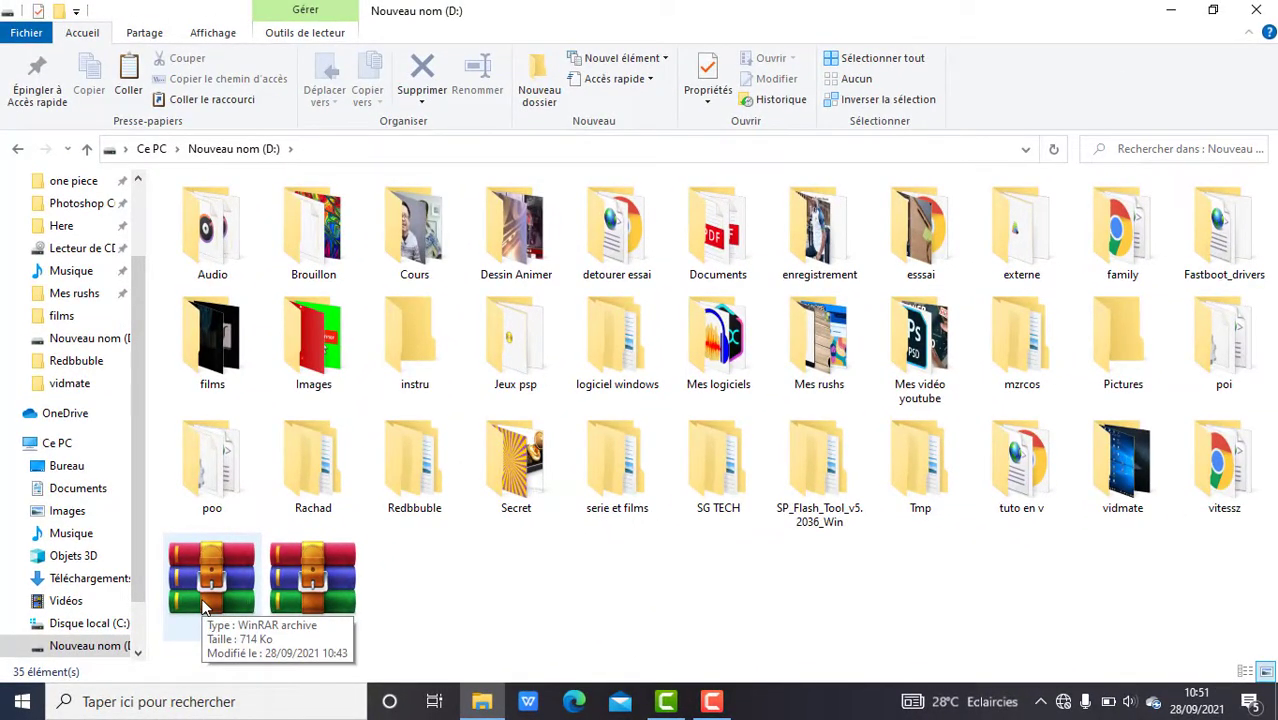
double_click(203, 607)
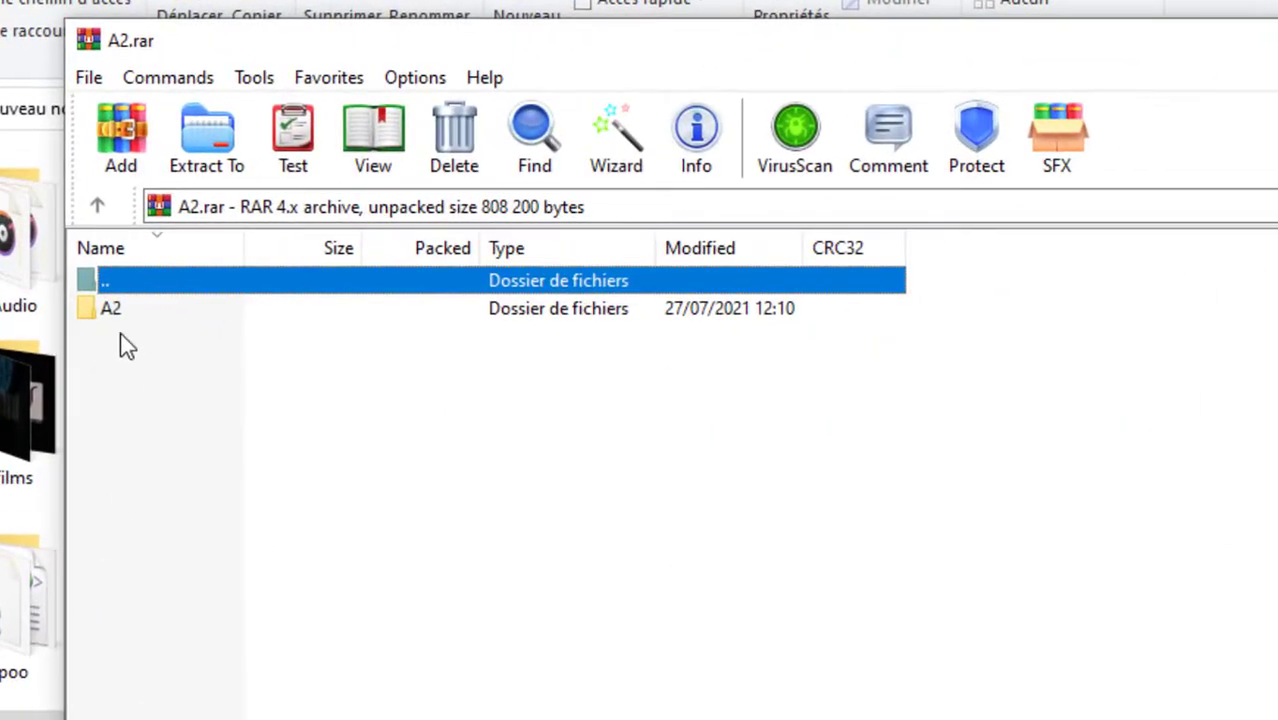
Confirm vrai cou.jpg in A2.rar's A2 folder asks for a password, then close WinRAR.
double_click(122, 313)
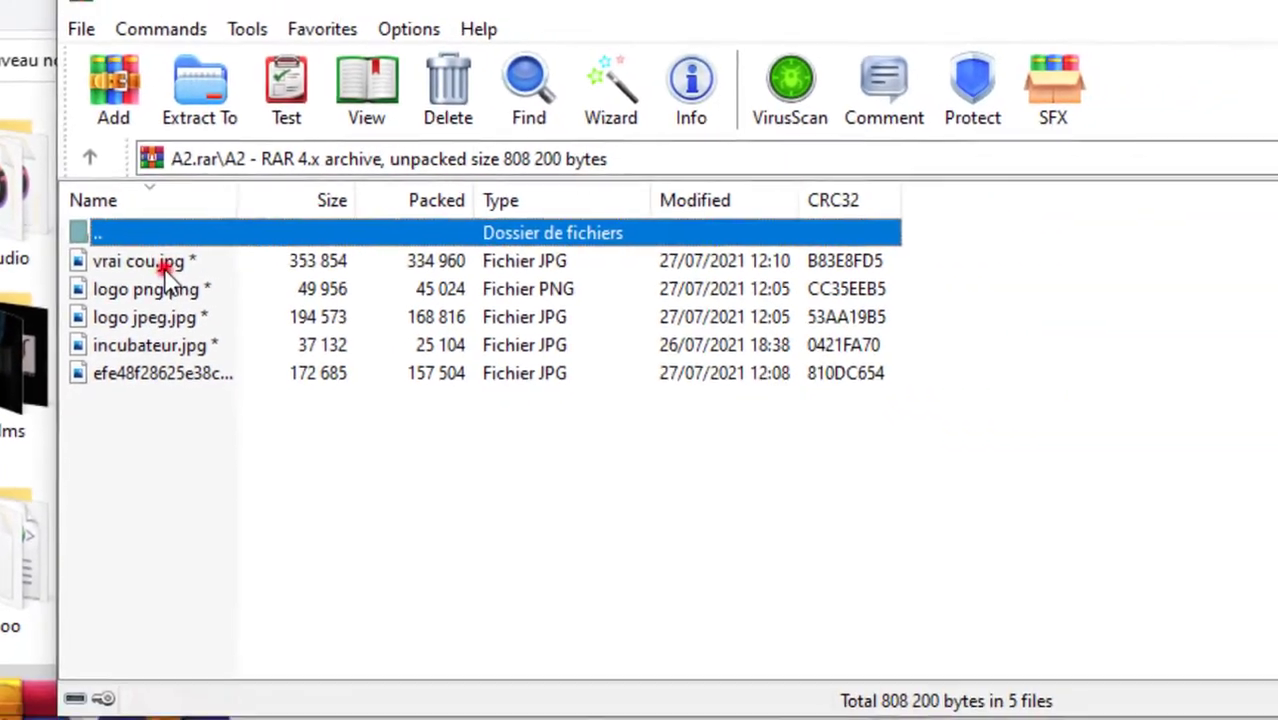
double_click(249, 295)
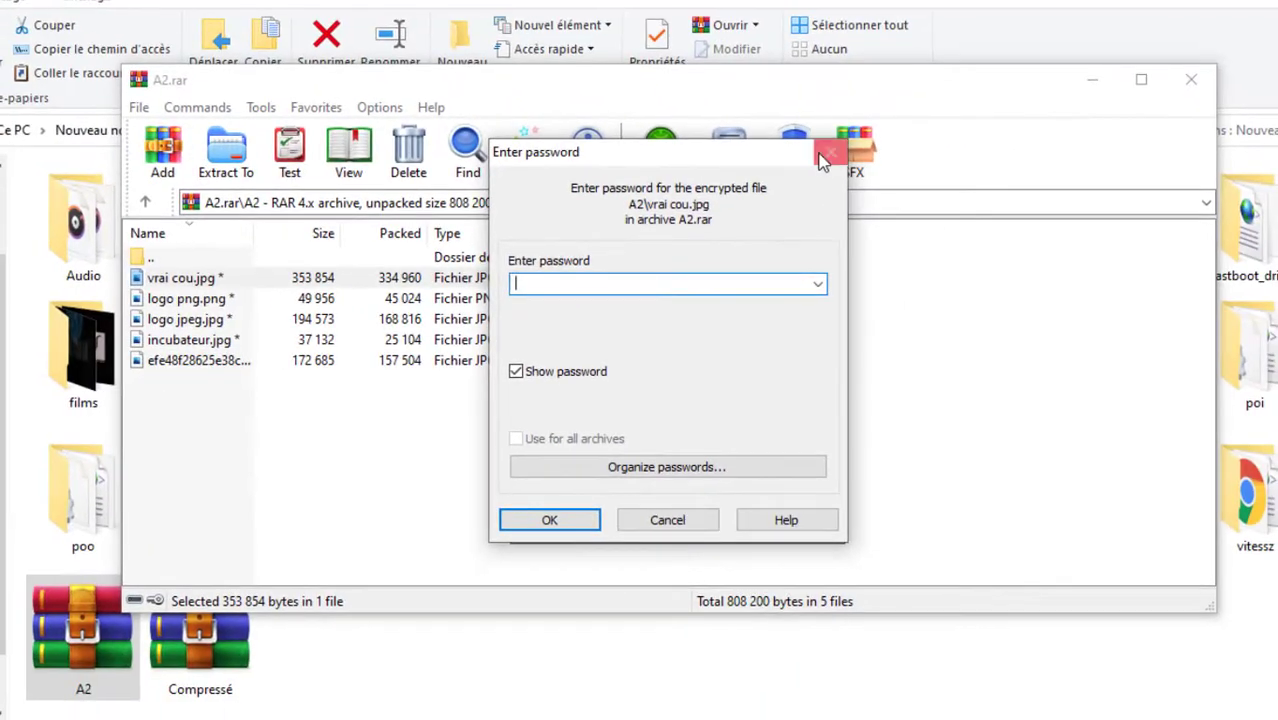
left_click(838, 145)
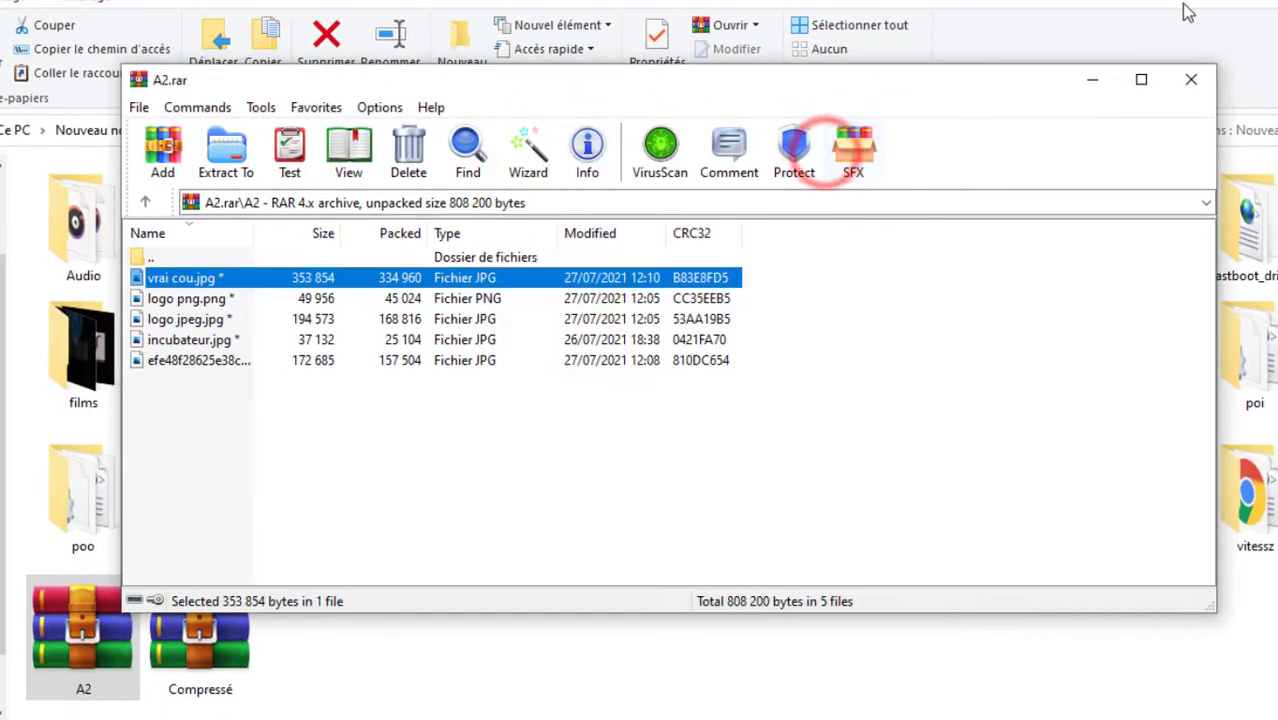
left_click(1189, 79)
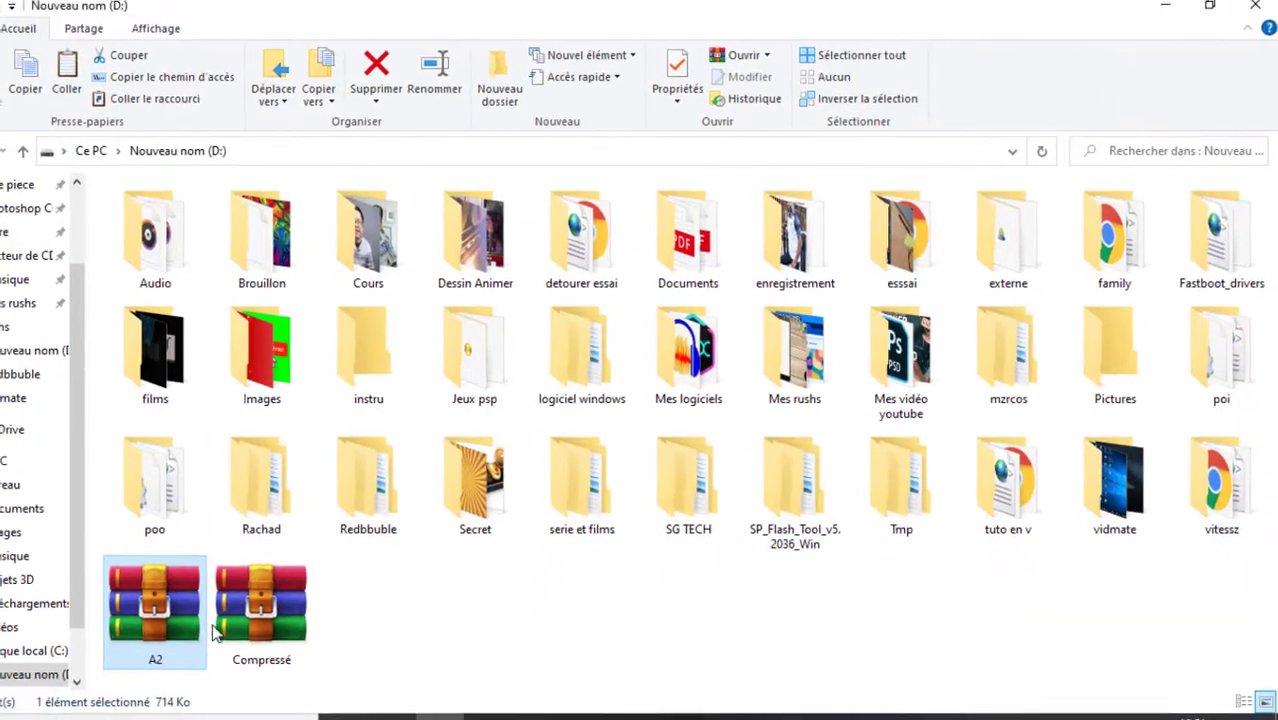
left_click(345, 631)
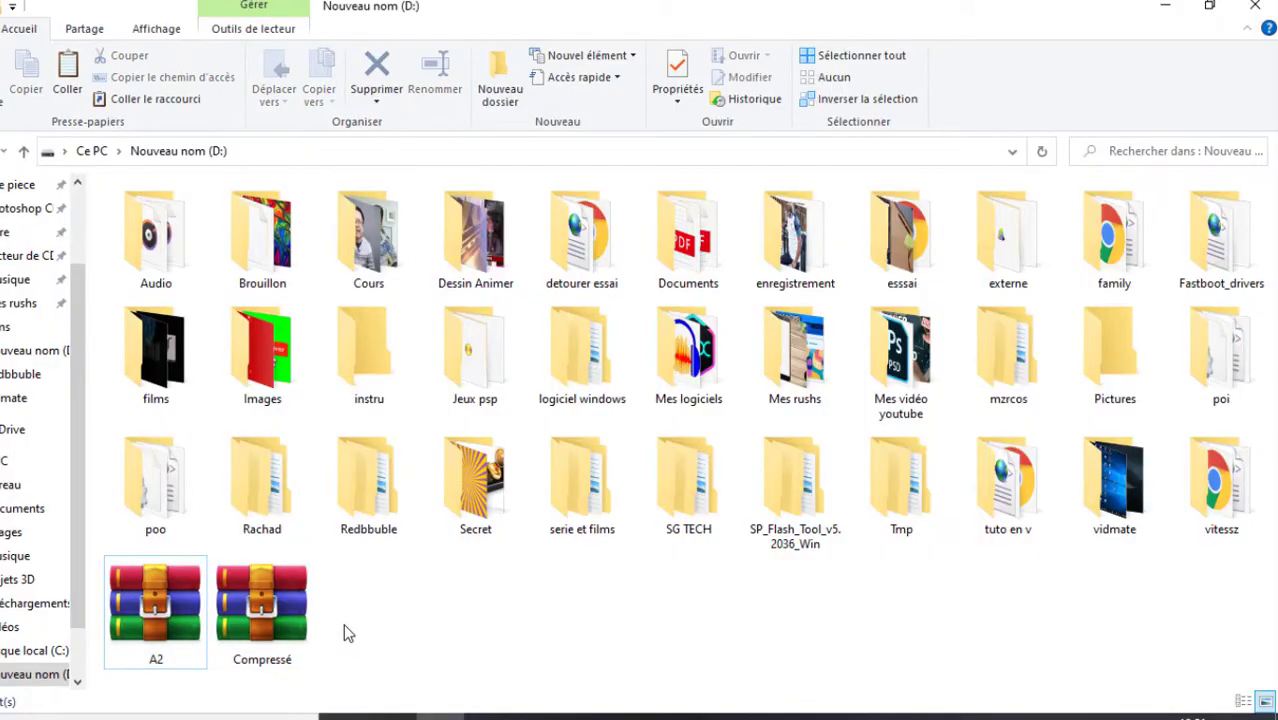
left_click(343, 624)
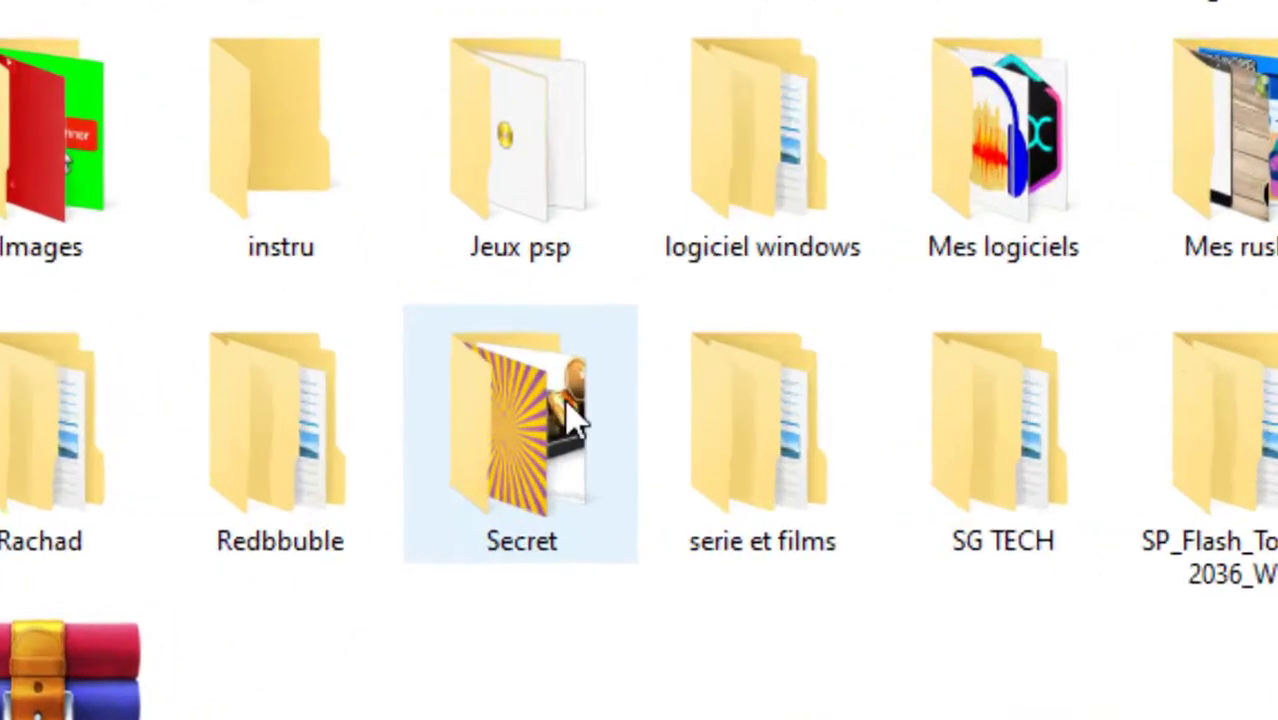
mouse_move(505, 486)
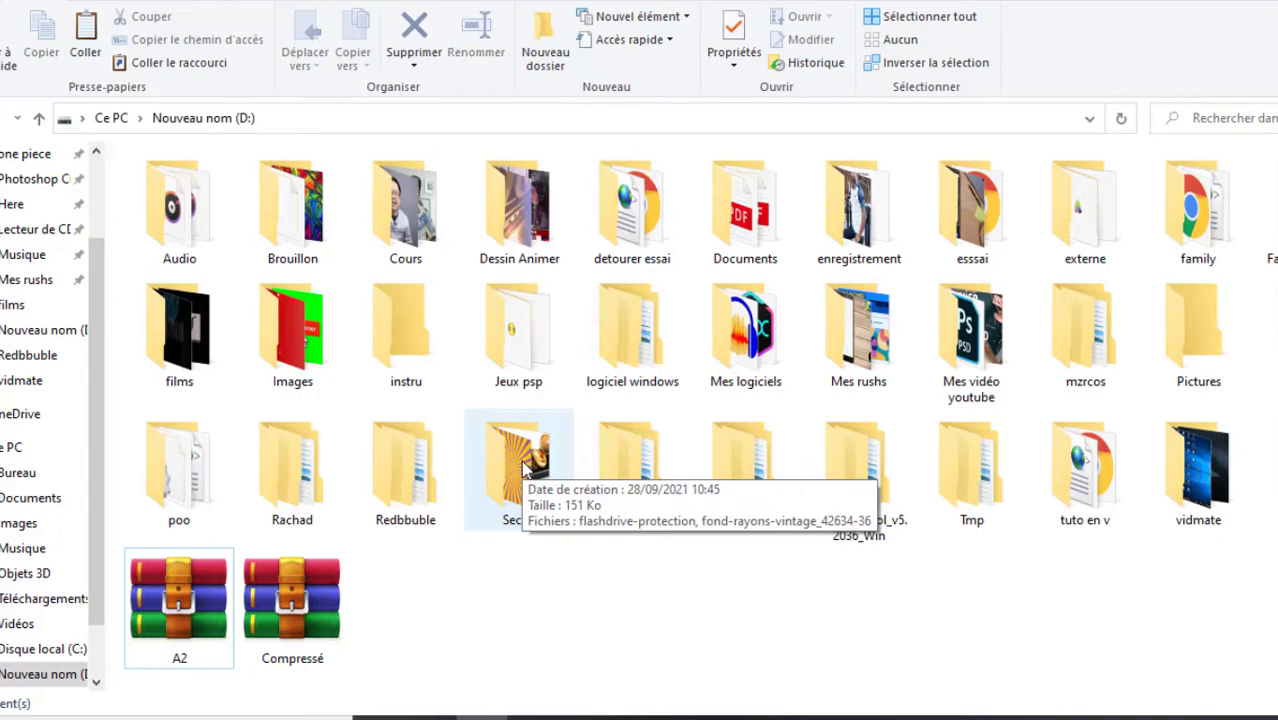
left_click(520, 462)
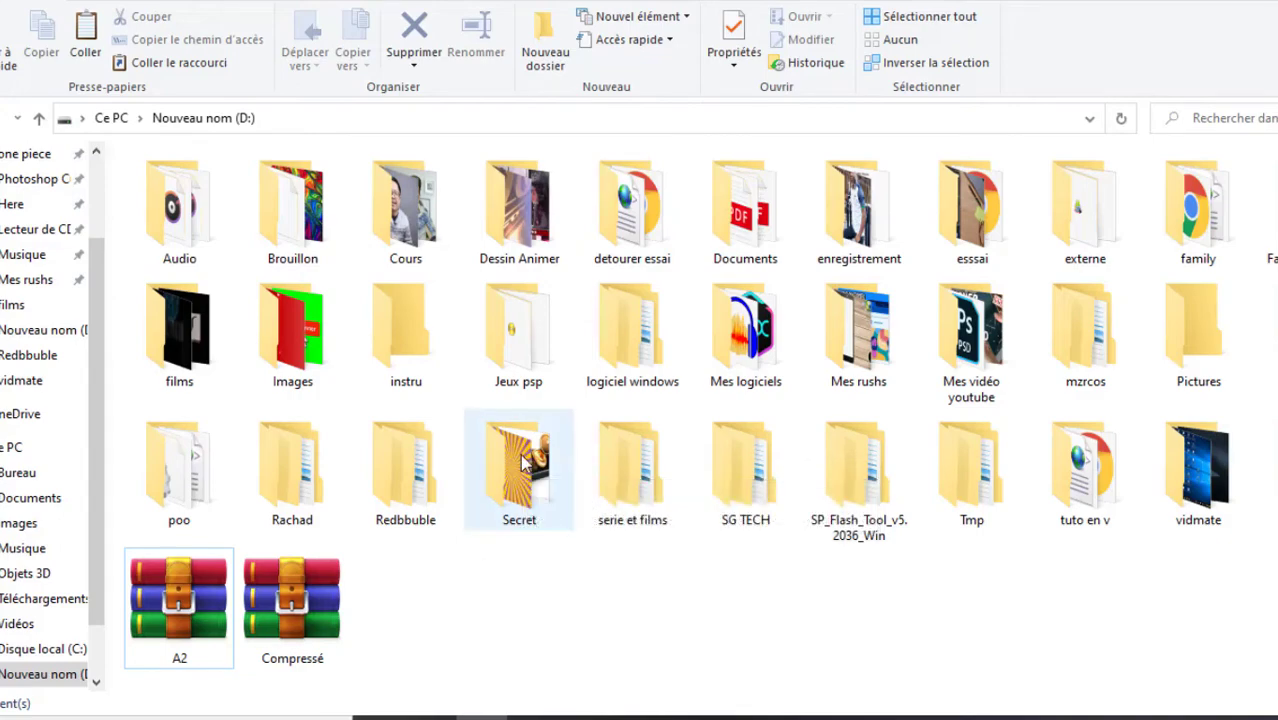
double_click(520, 462)
left_click(274, 205)
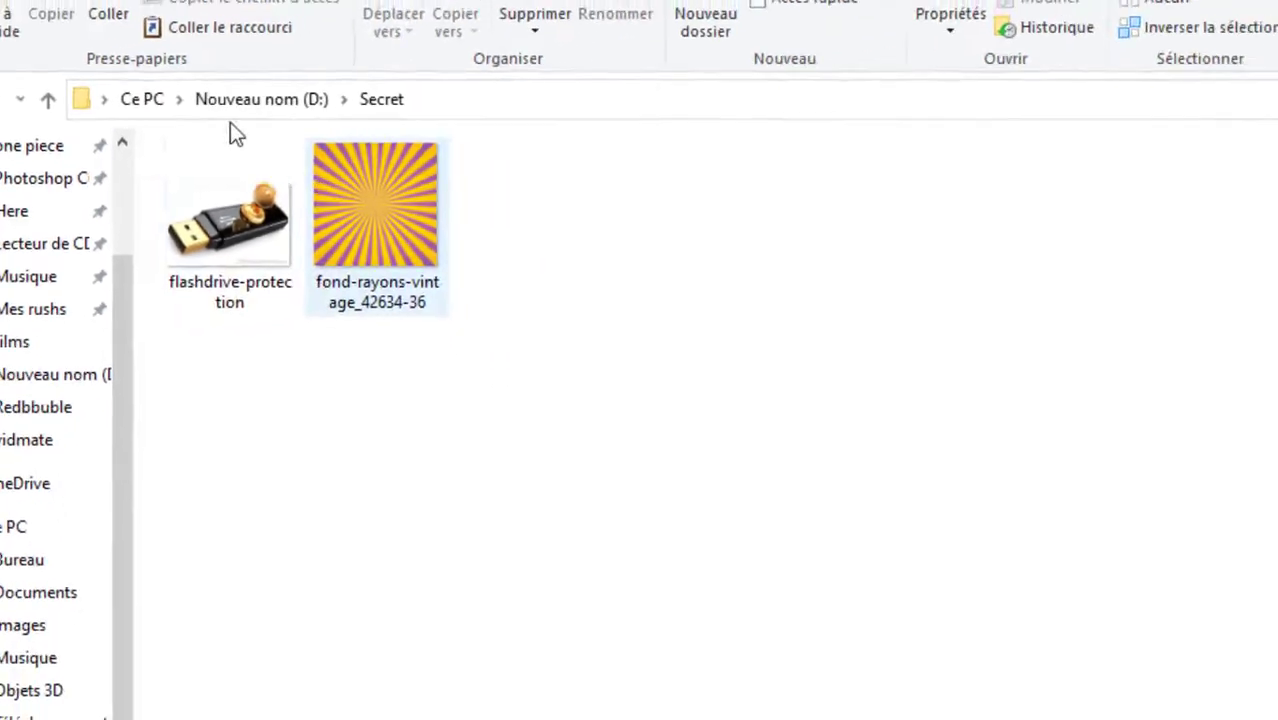
left_click(48, 99)
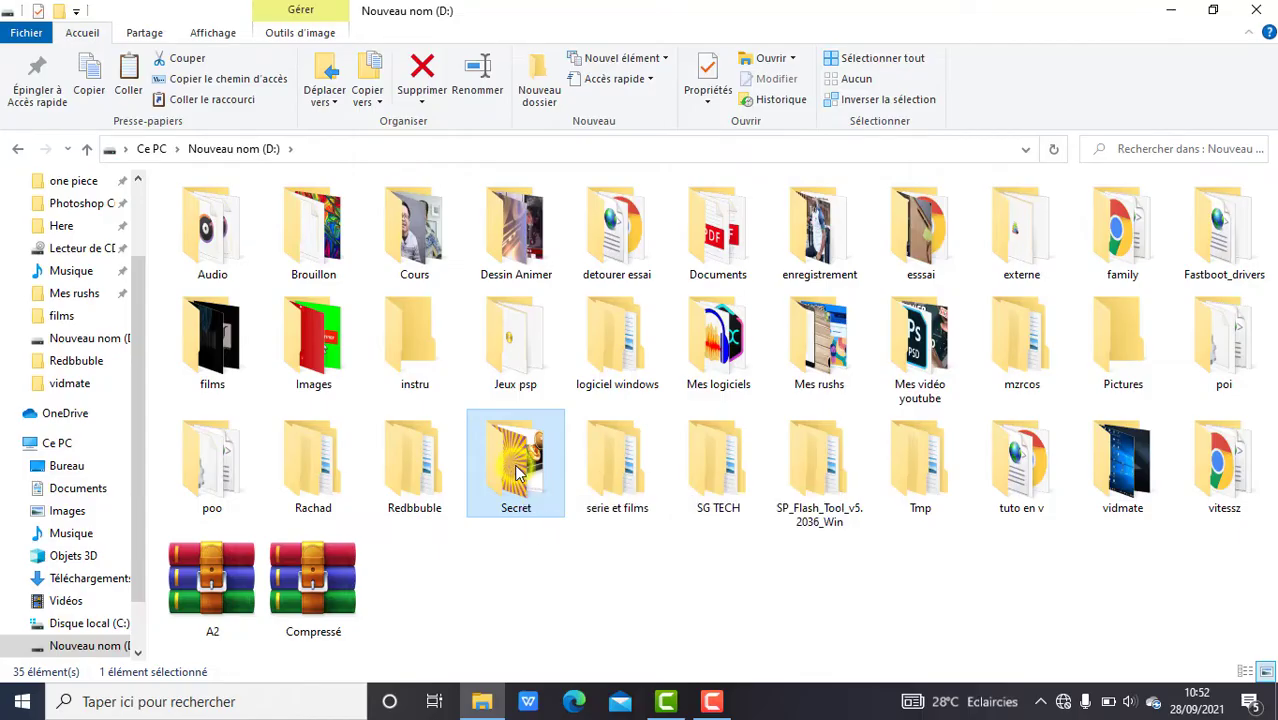
Start adding the Secret folder to Secret.rar with Delete files after archiving enabled.
right_click(518, 474)
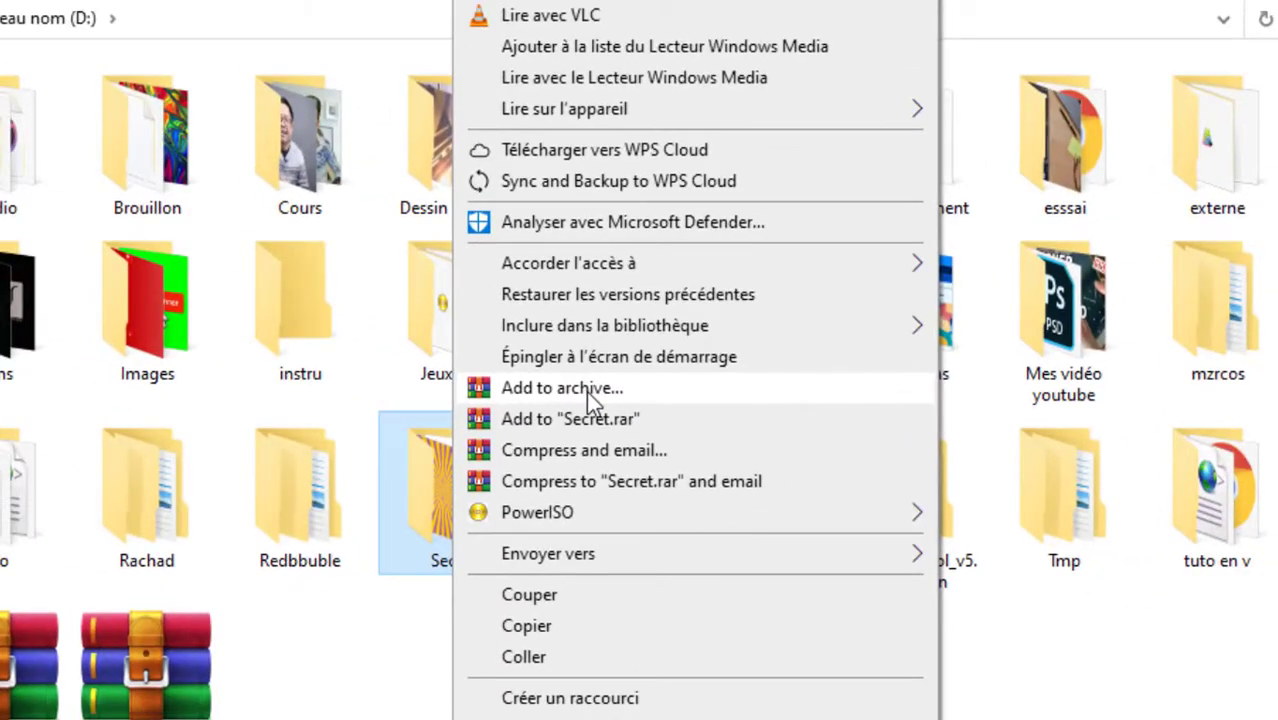
left_click(586, 391)
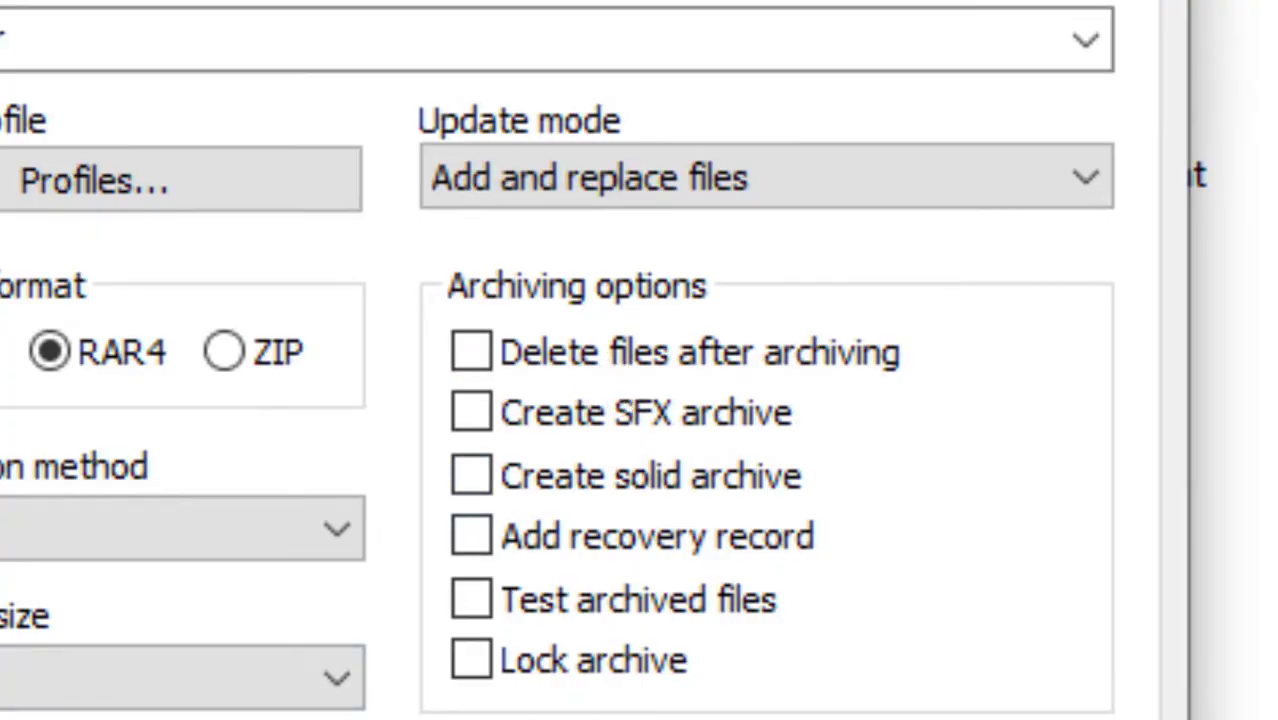
left_click(476, 352)
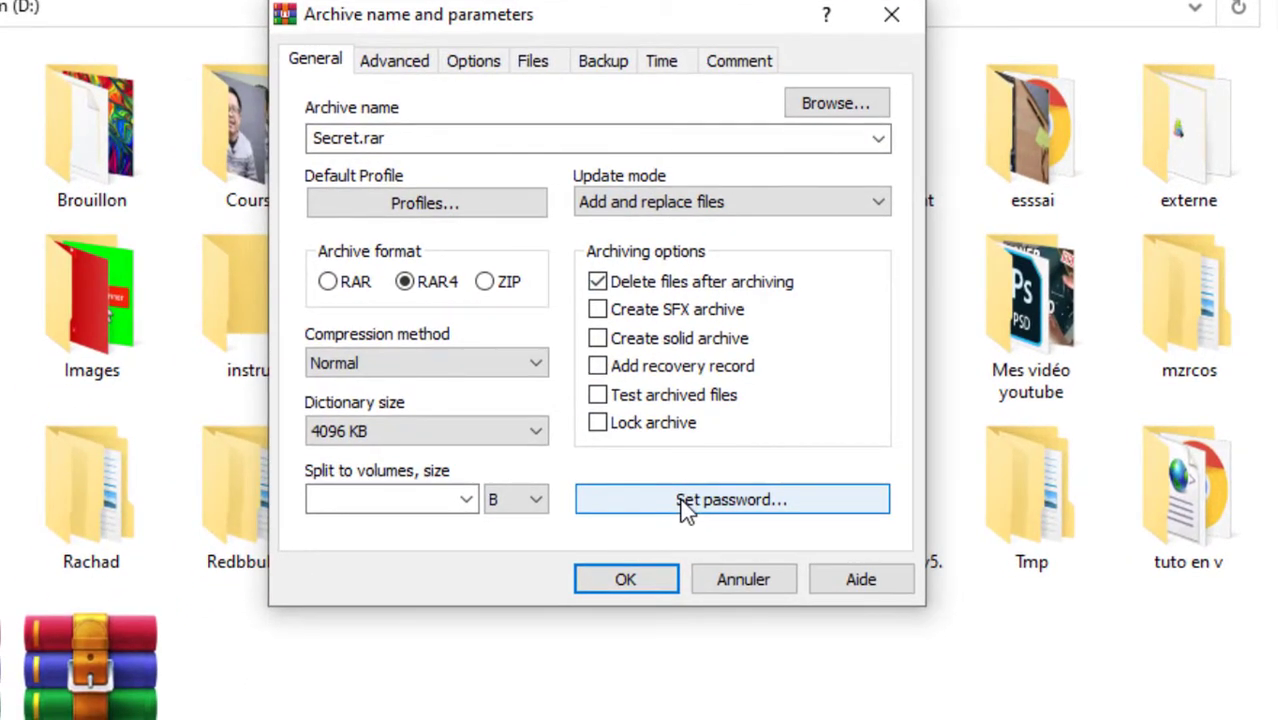
Enter the archive password for Secret.rar and create the encrypted archive.
left_click(686, 502)
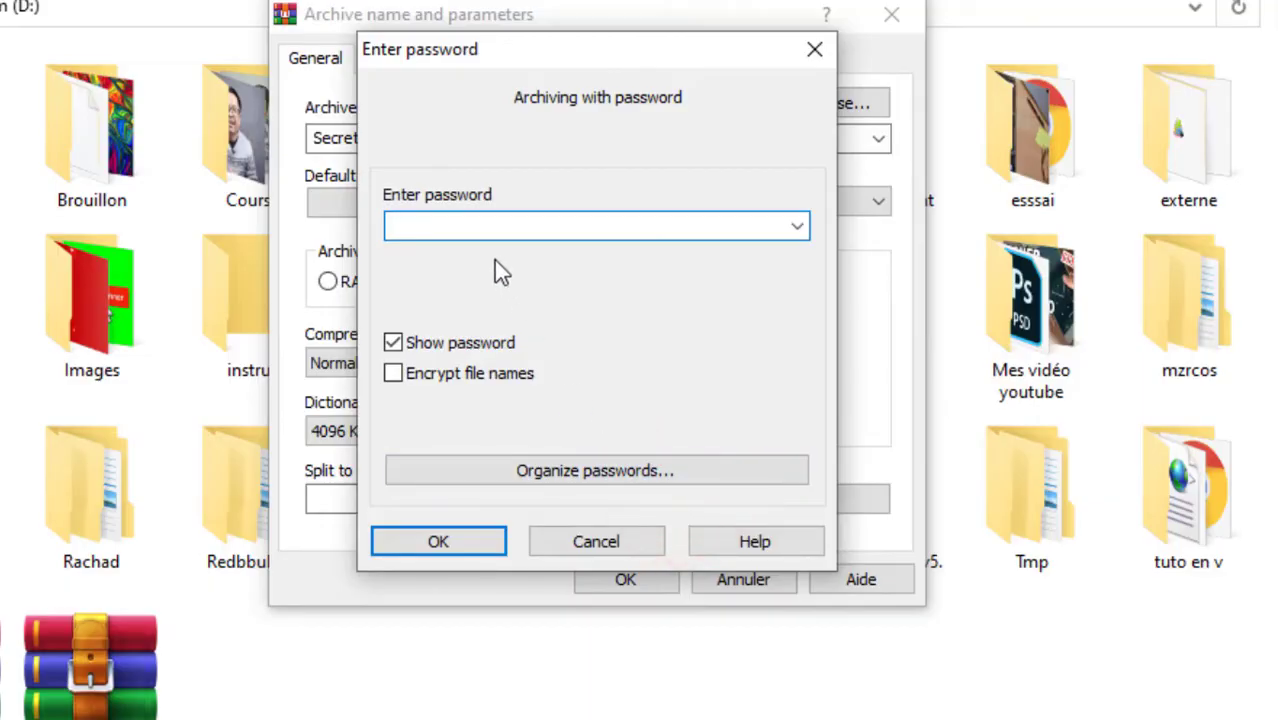
left_click(487, 231)
left_click(437, 545)
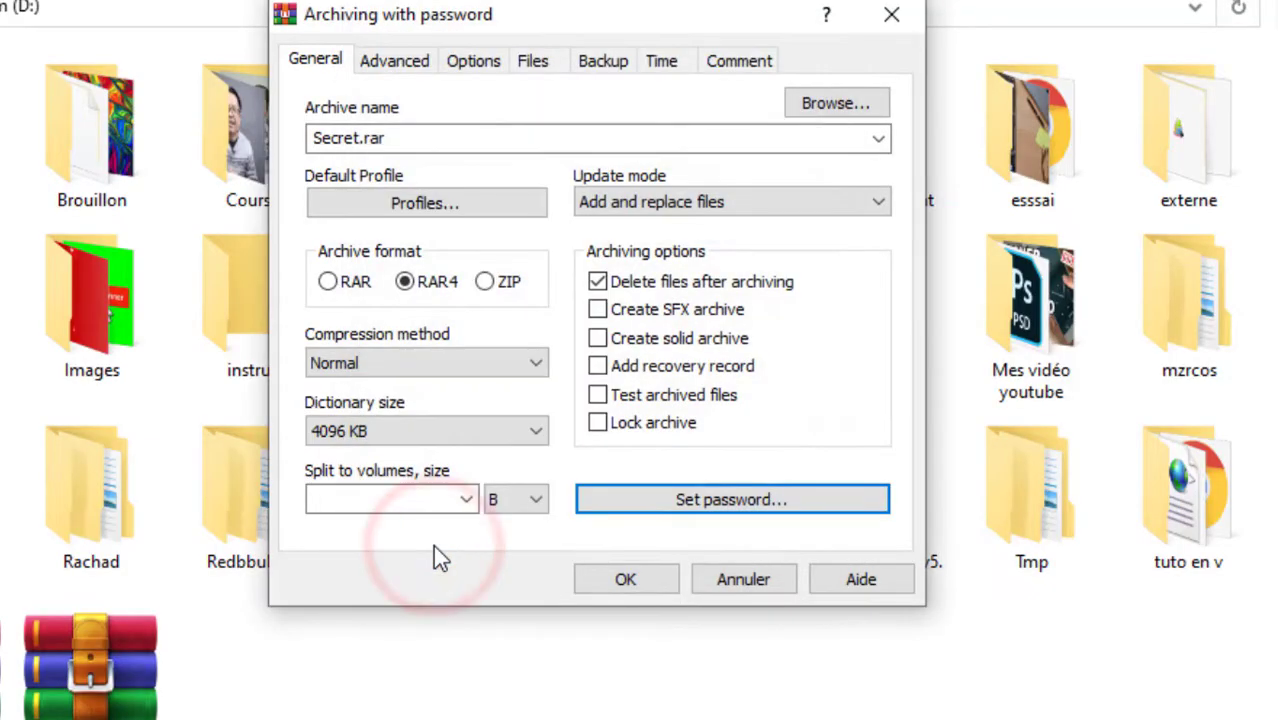
left_click(620, 583)
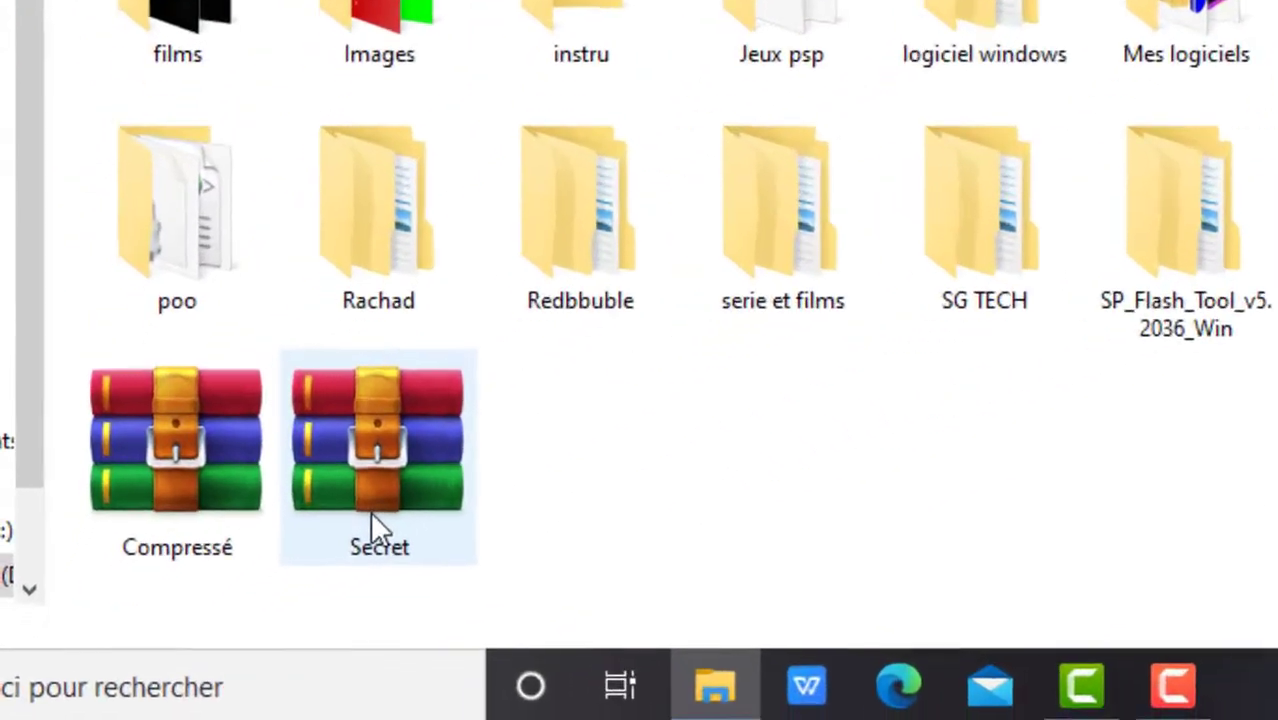
mouse_move(229, 572)
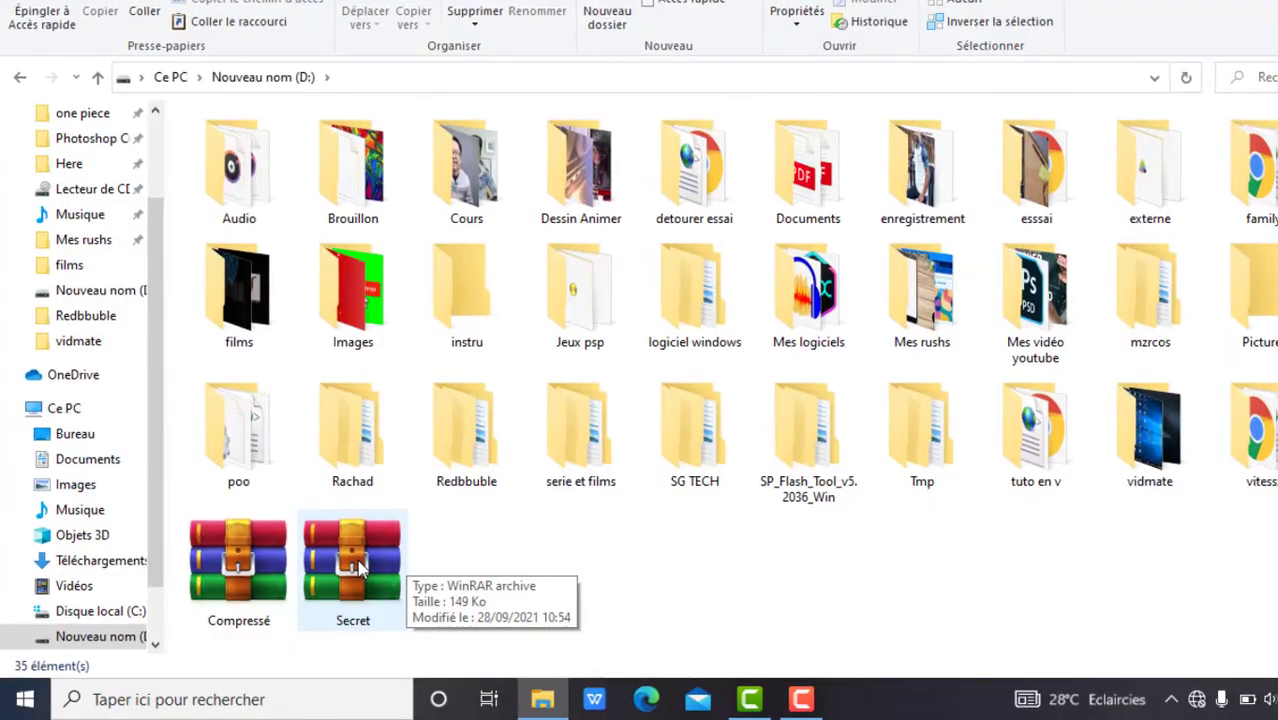
left_click(314, 584)
Open fond-rayons-vintage_42634-36.jpg inside Secret.rar's Secret folder to bring up its password prompt.
double_click(360, 567)
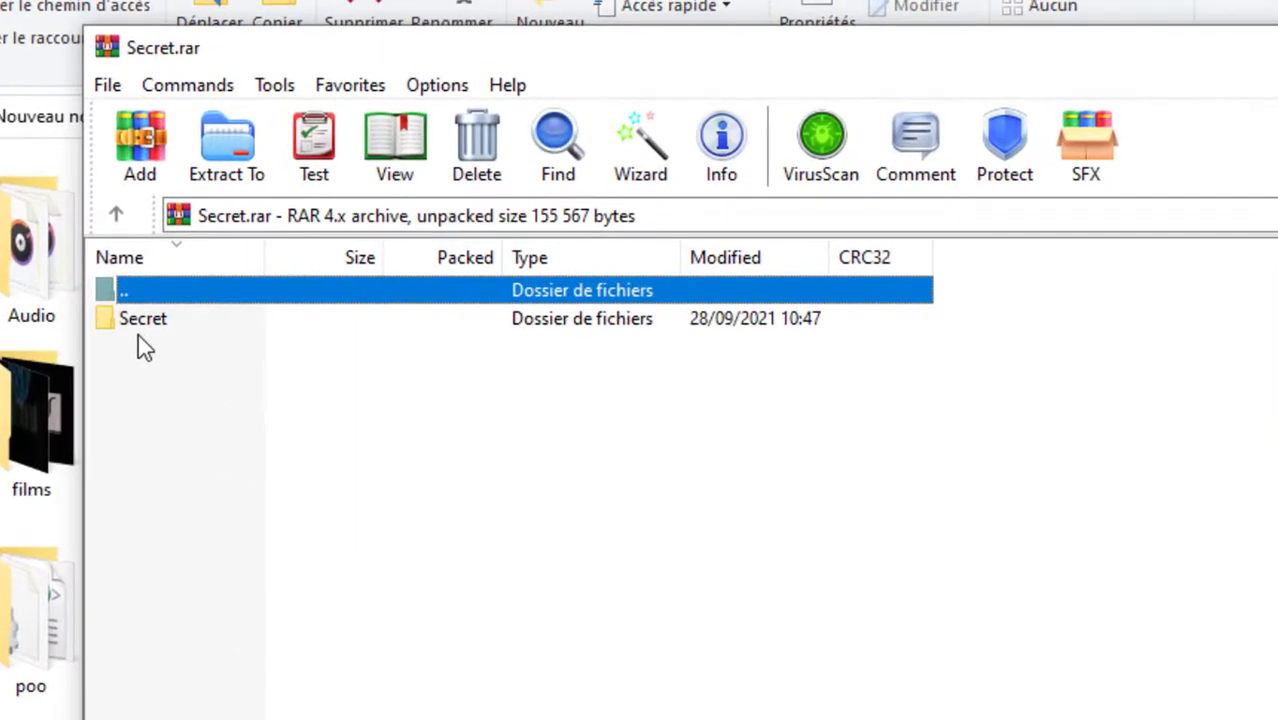
left_click(138, 319)
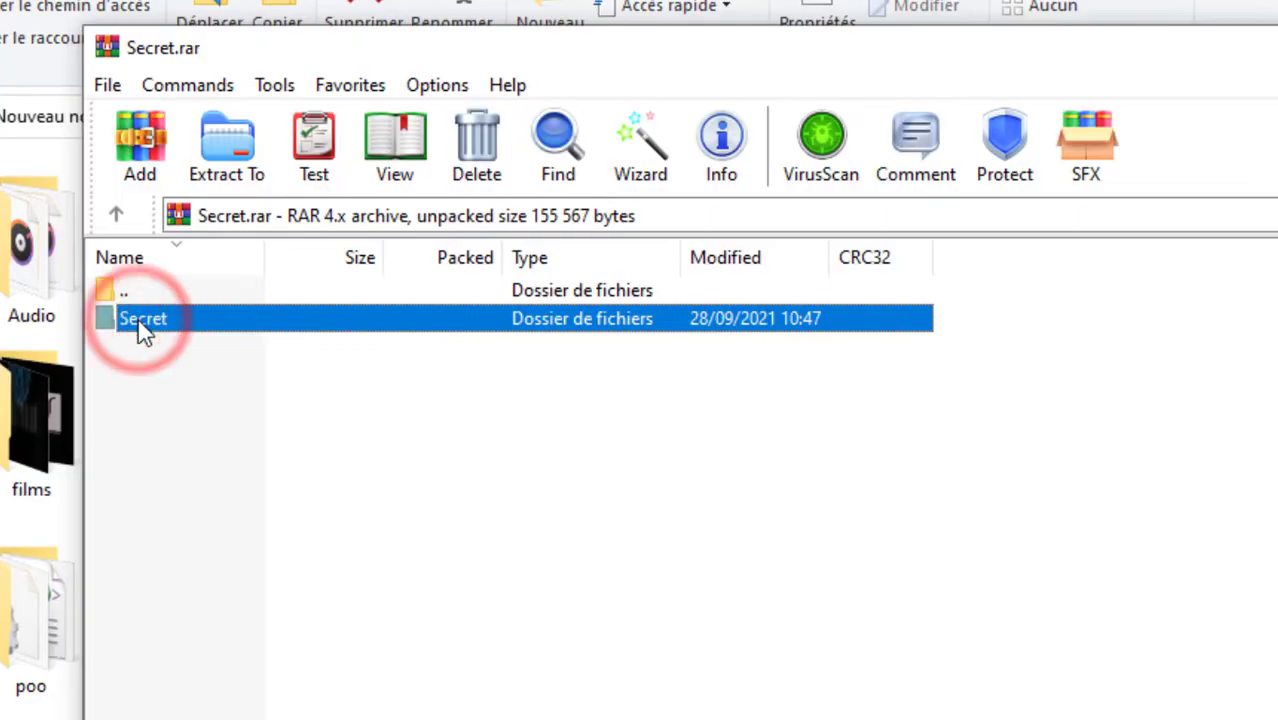
double_click(171, 321)
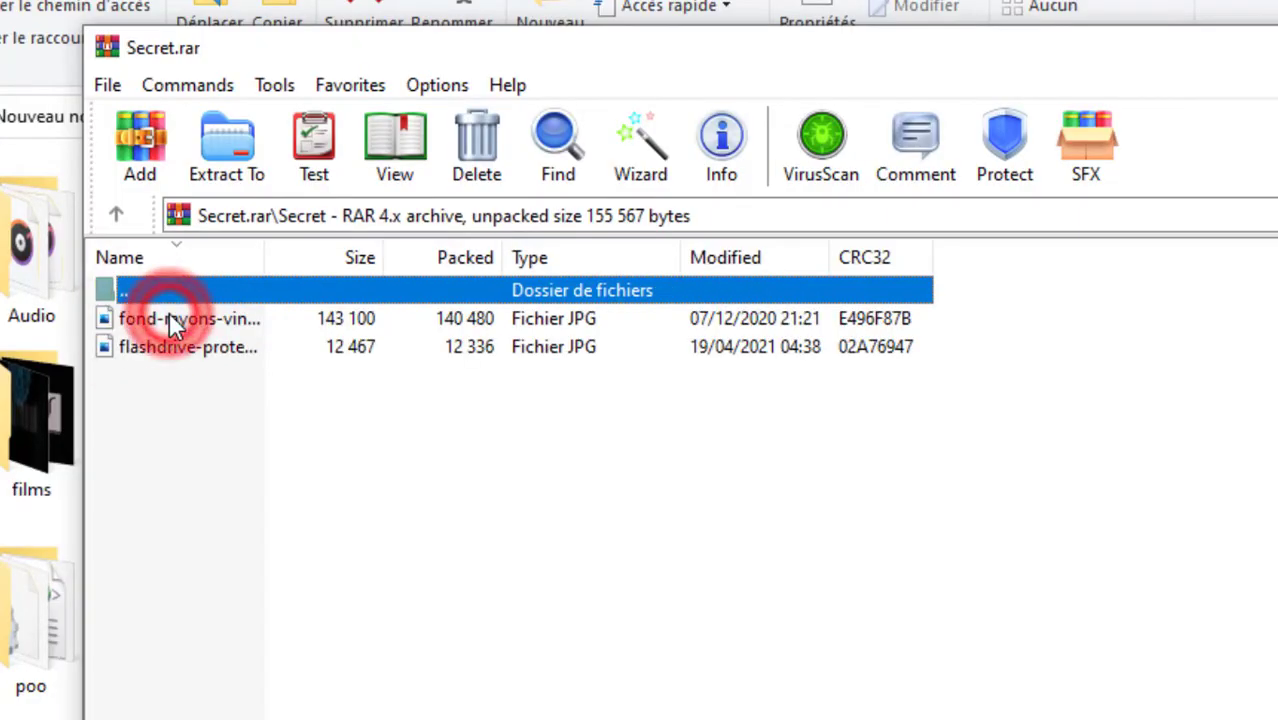
left_click(165, 432)
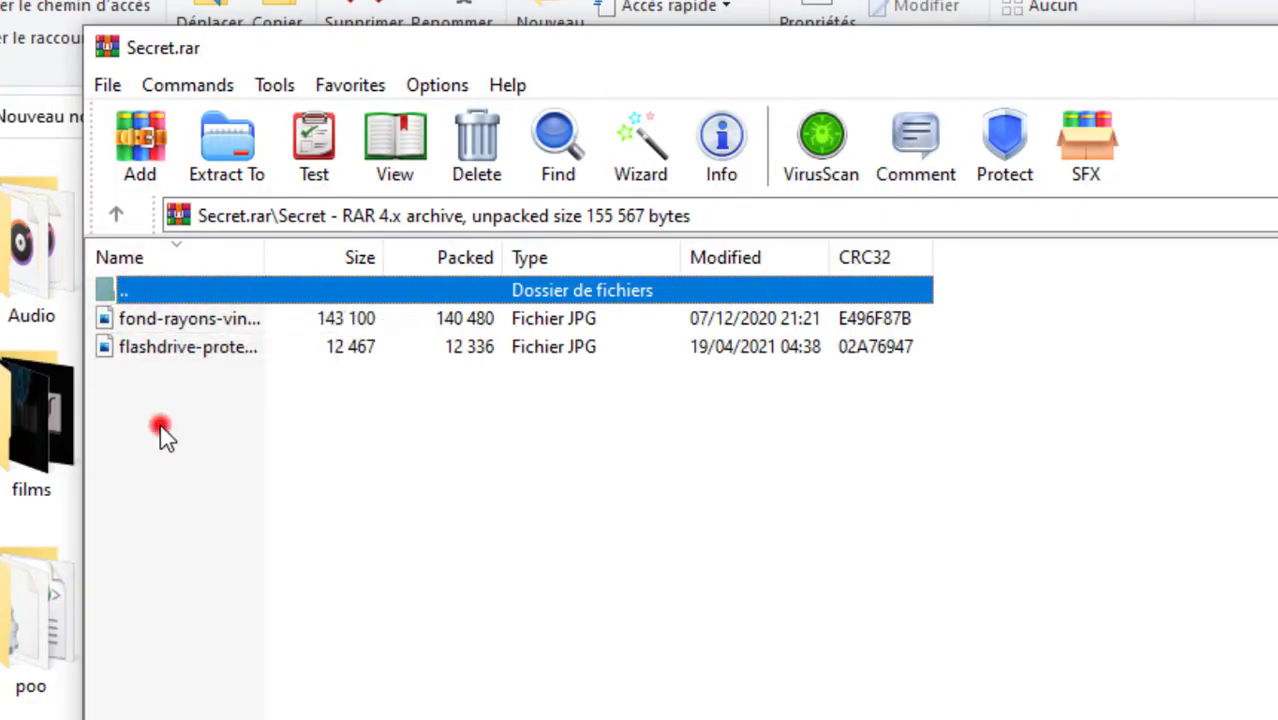
double_click(182, 322)
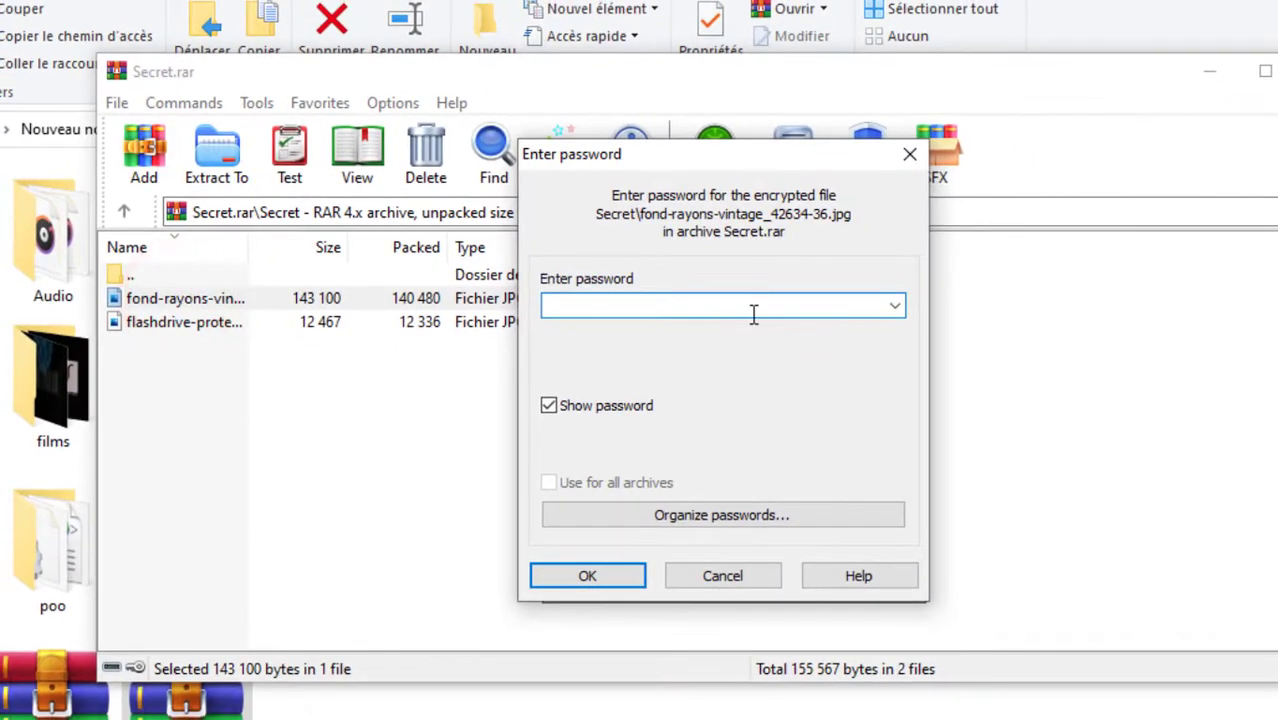
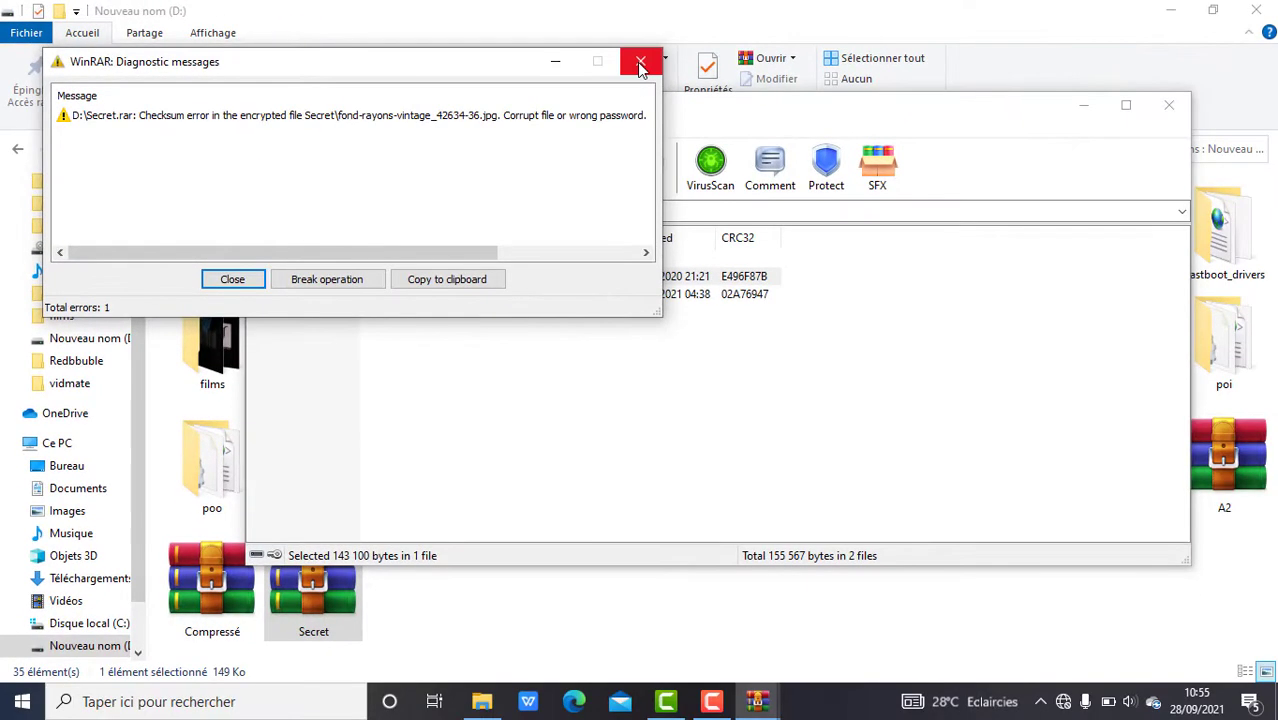
Close the Diagnostic messages window reporting the checksum error for the encrypted JPG.
left_click(640, 61)
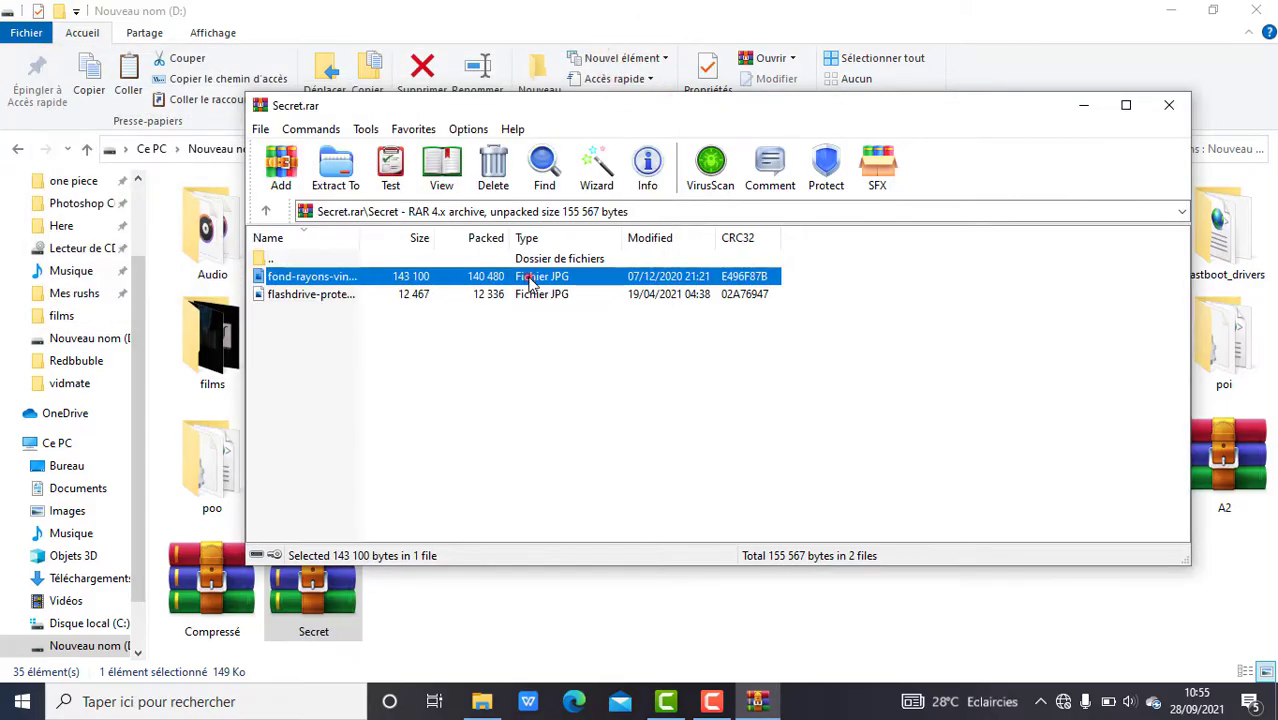
Open fond-rayons-vintage.jpg from Secret.rar, entering the archive password when prompted.
double_click(529, 281)
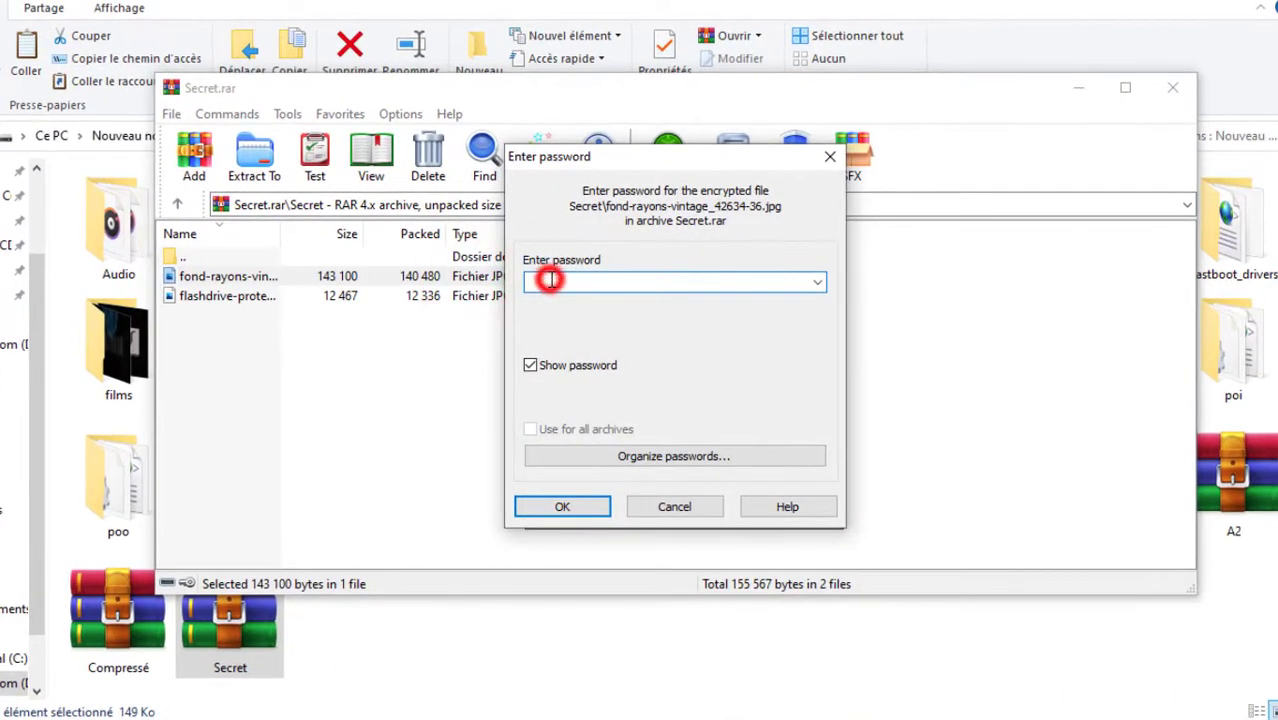
left_click(550, 280)
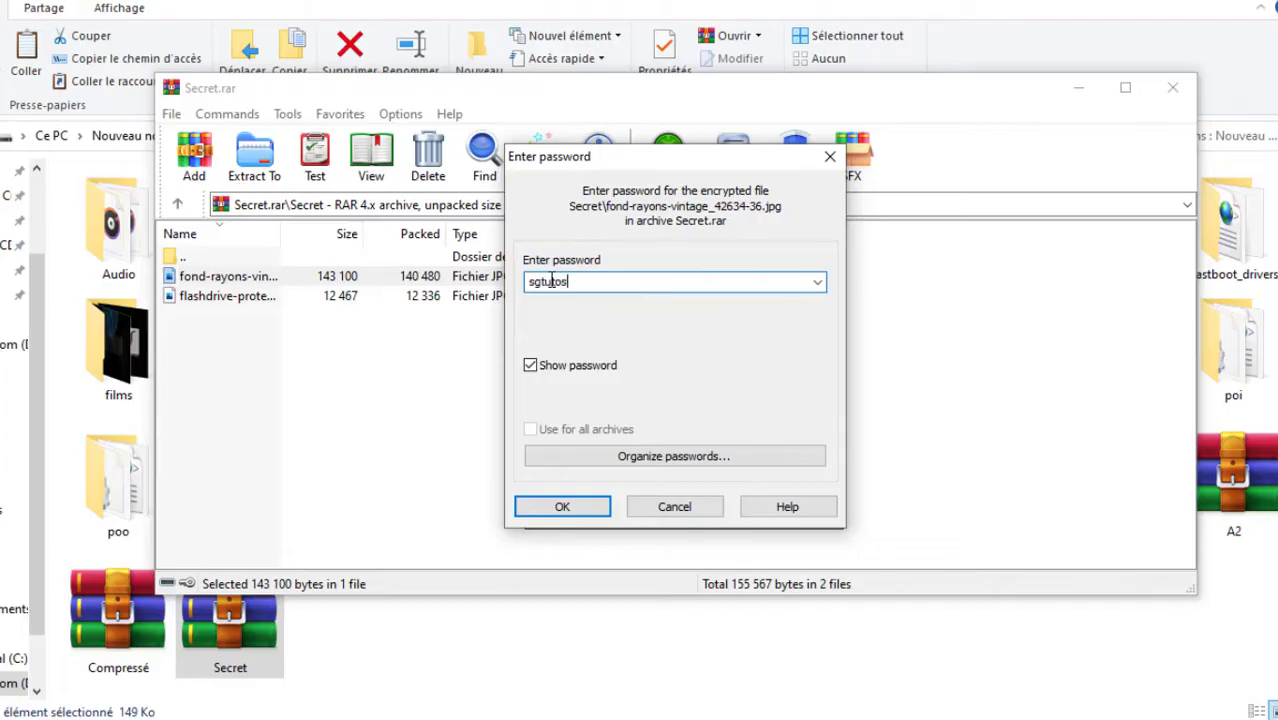
left_click(560, 507)
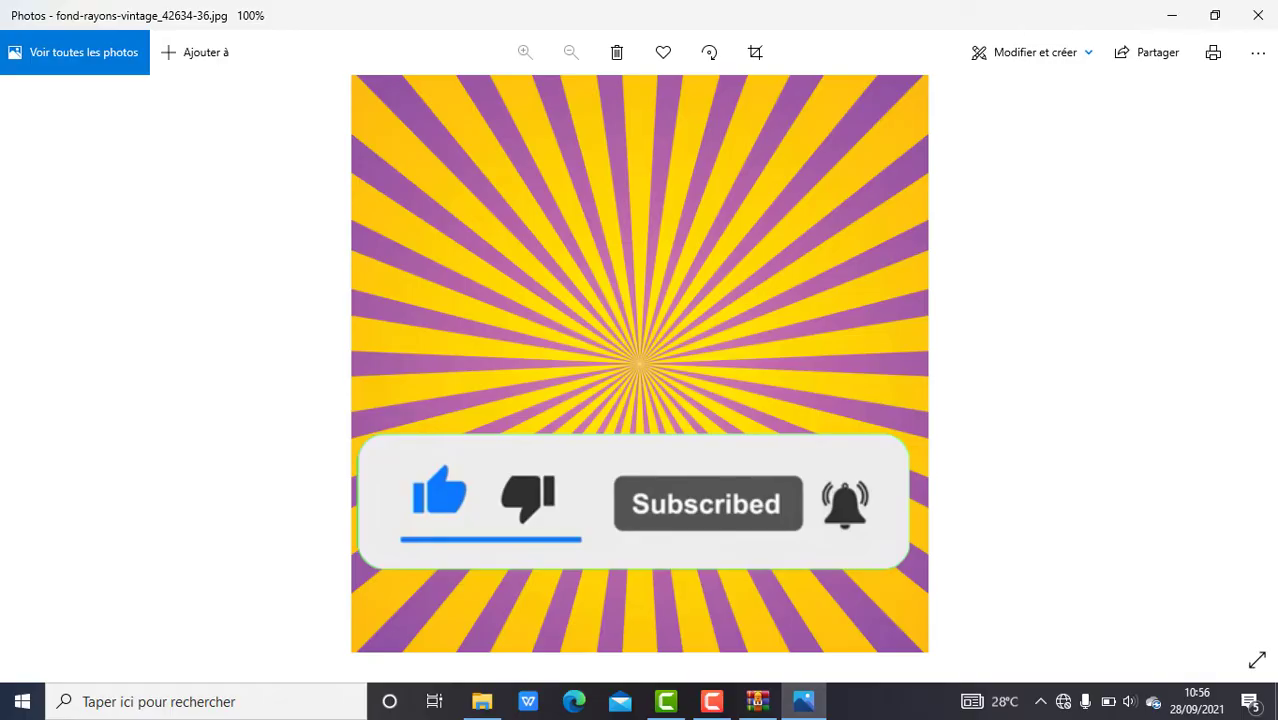
Close the Photos window showing the decrypted fond-rayons-vintage image.
left_click(1258, 17)
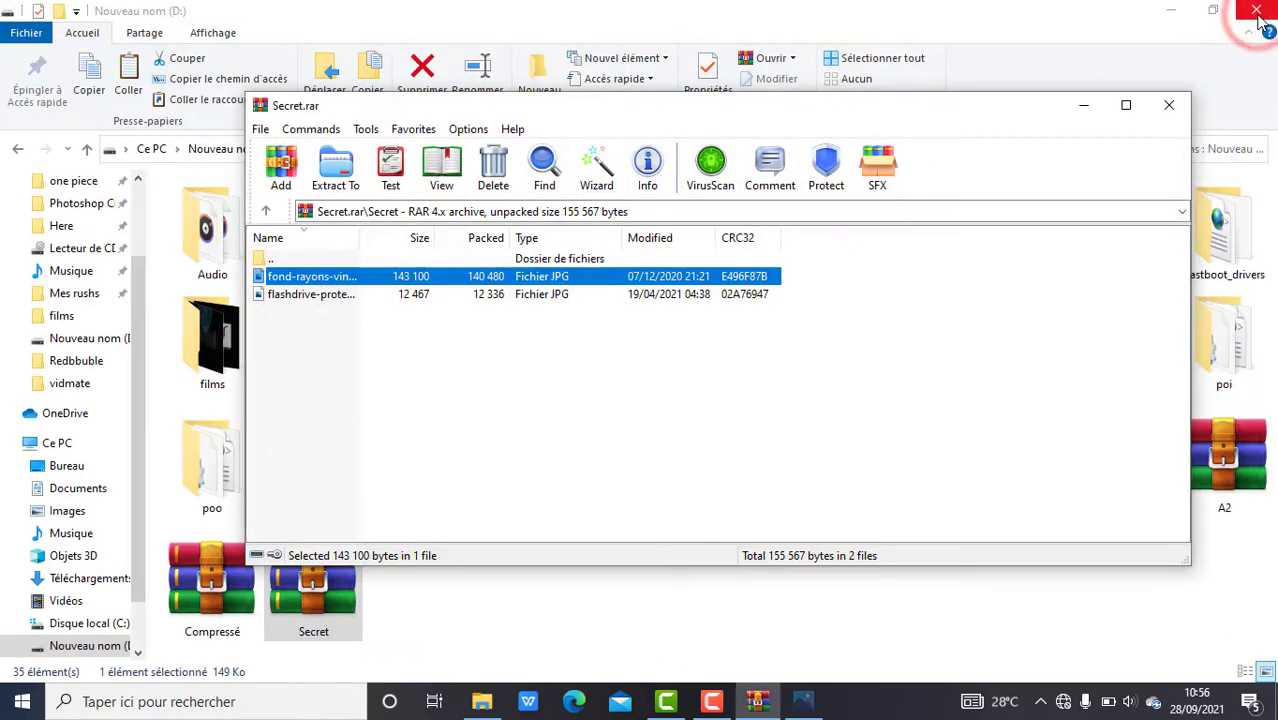
Close WinRAR and start extracting Secret.rar here on drive D:, typing the archive password.
left_click(1168, 105)
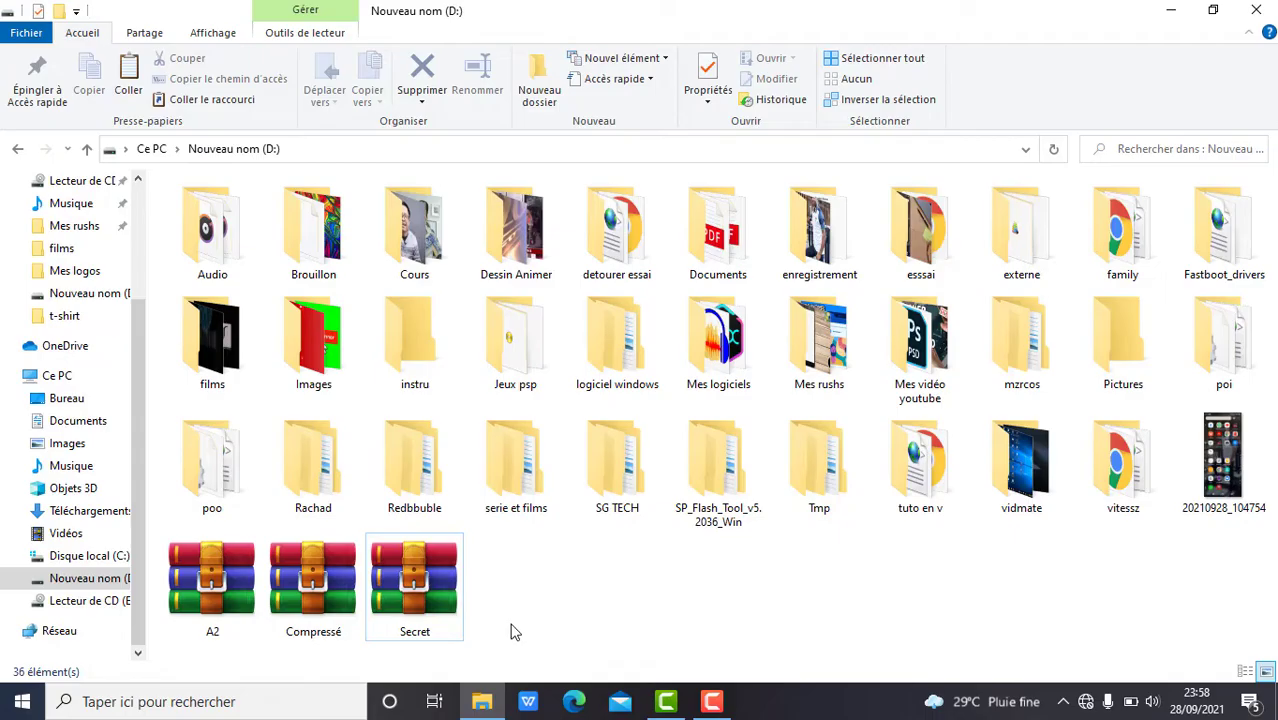
left_click(448, 612)
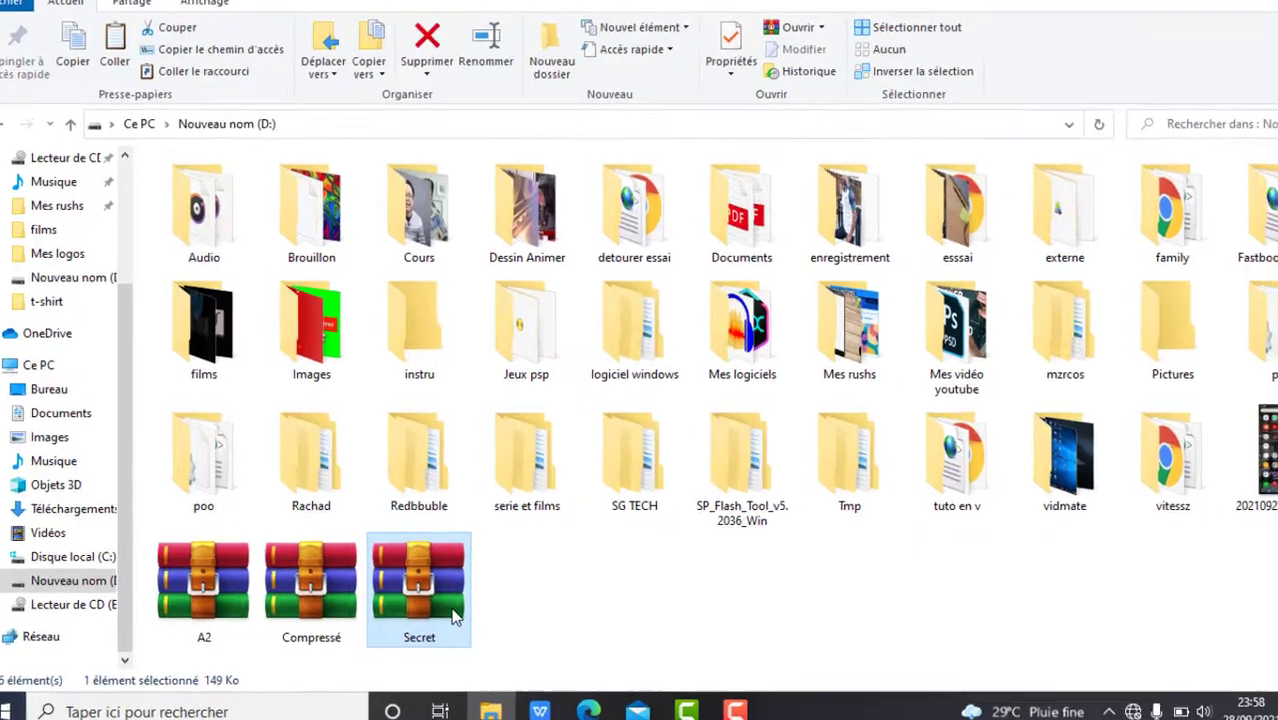
right_click(444, 604)
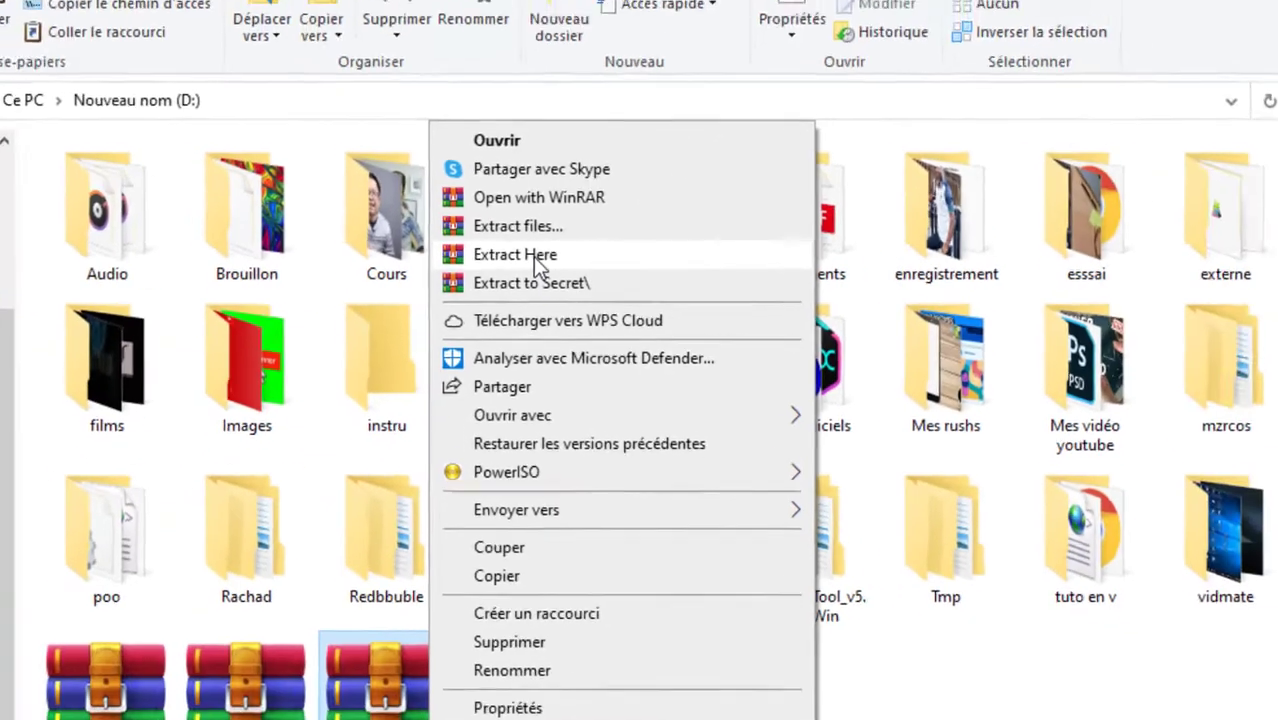
left_click(538, 258)
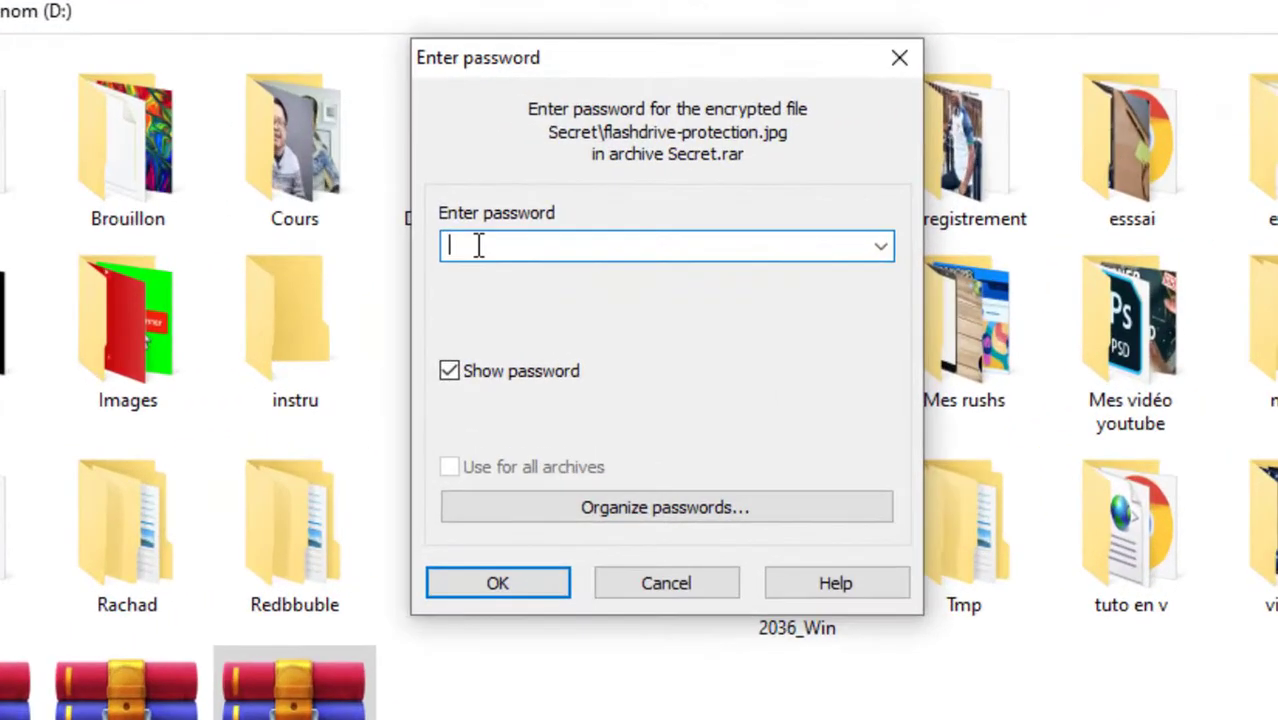
type("sgtutos")
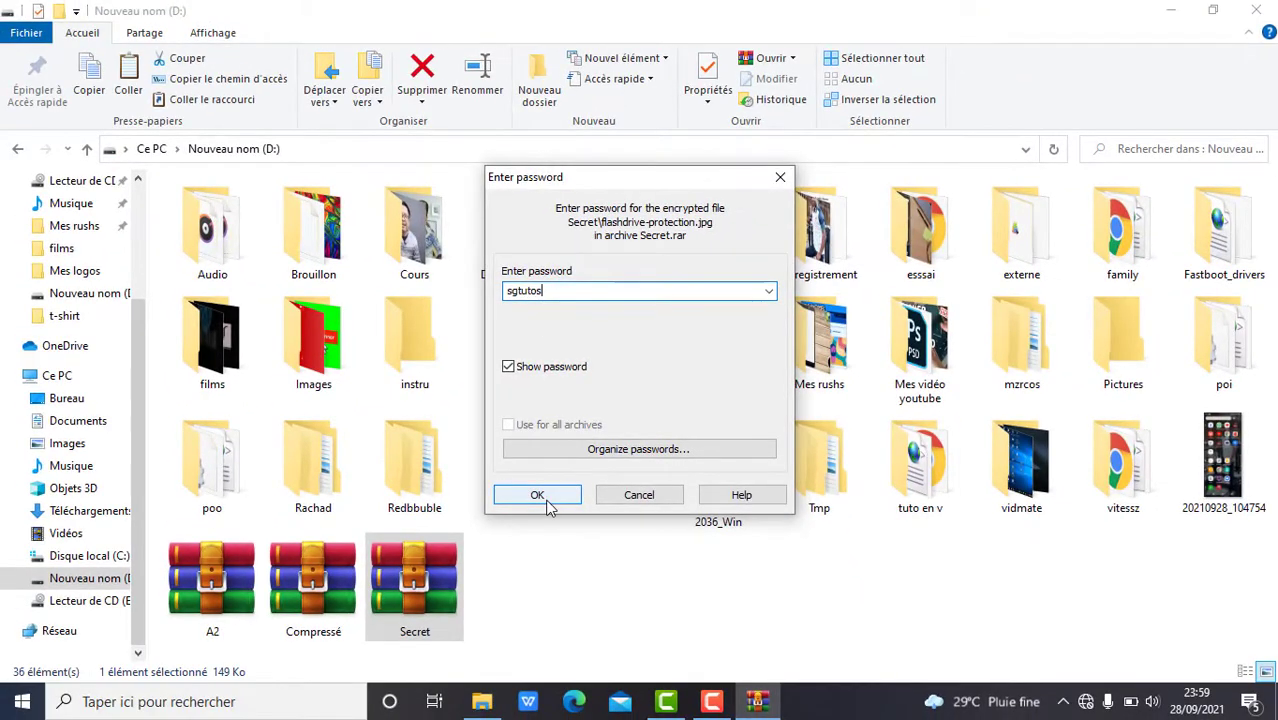
Finish extracting, check both images in the Secret folder, return to D: and minimize Explorer.
left_click(540, 492)
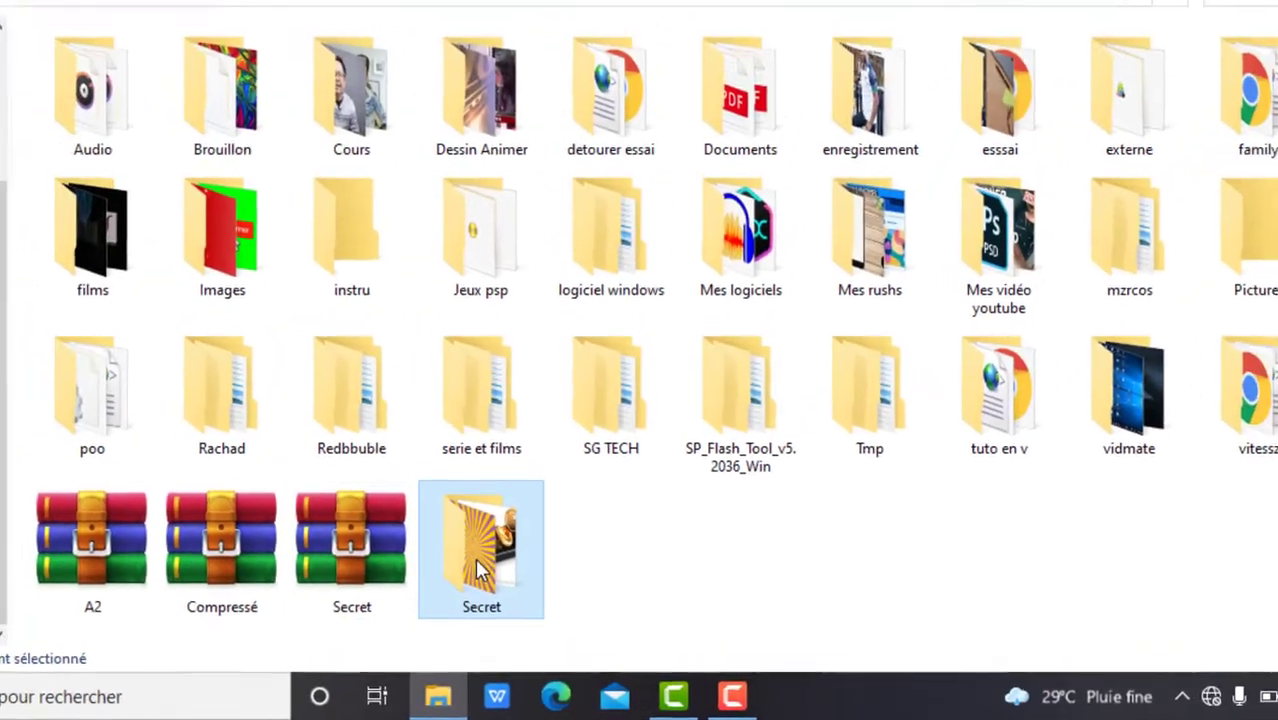
double_click(465, 550)
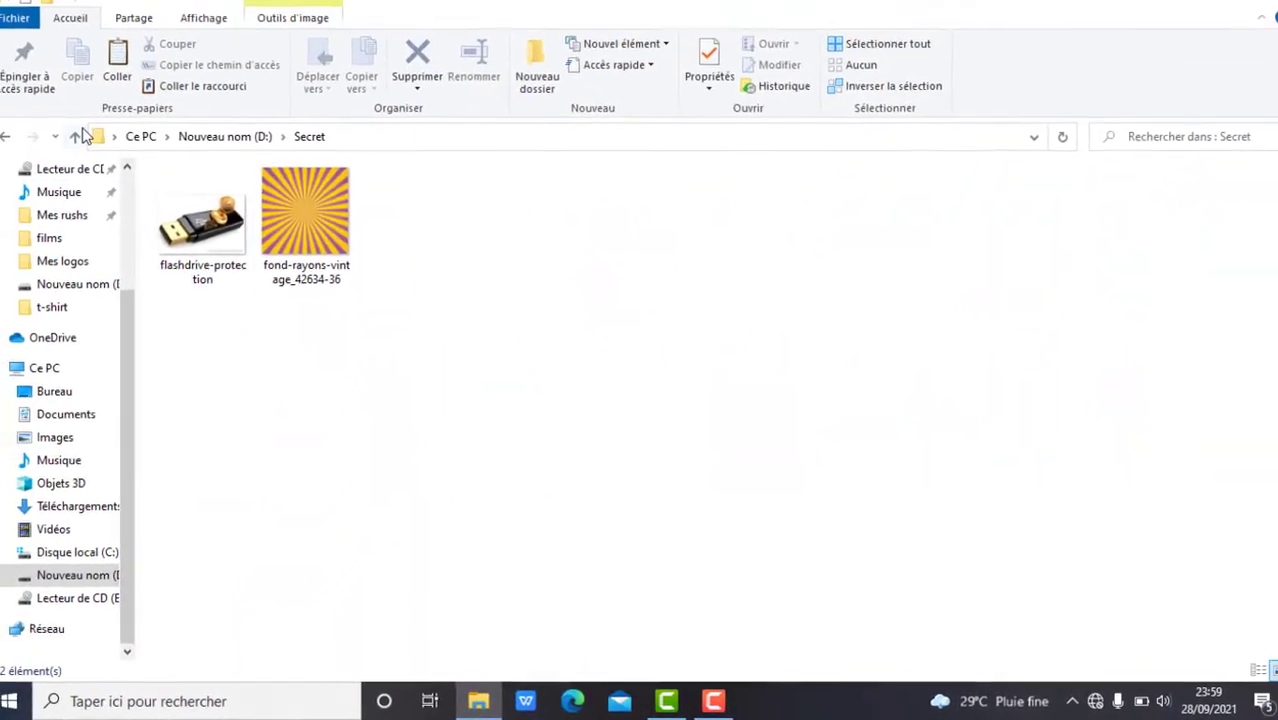
left_click(54, 115)
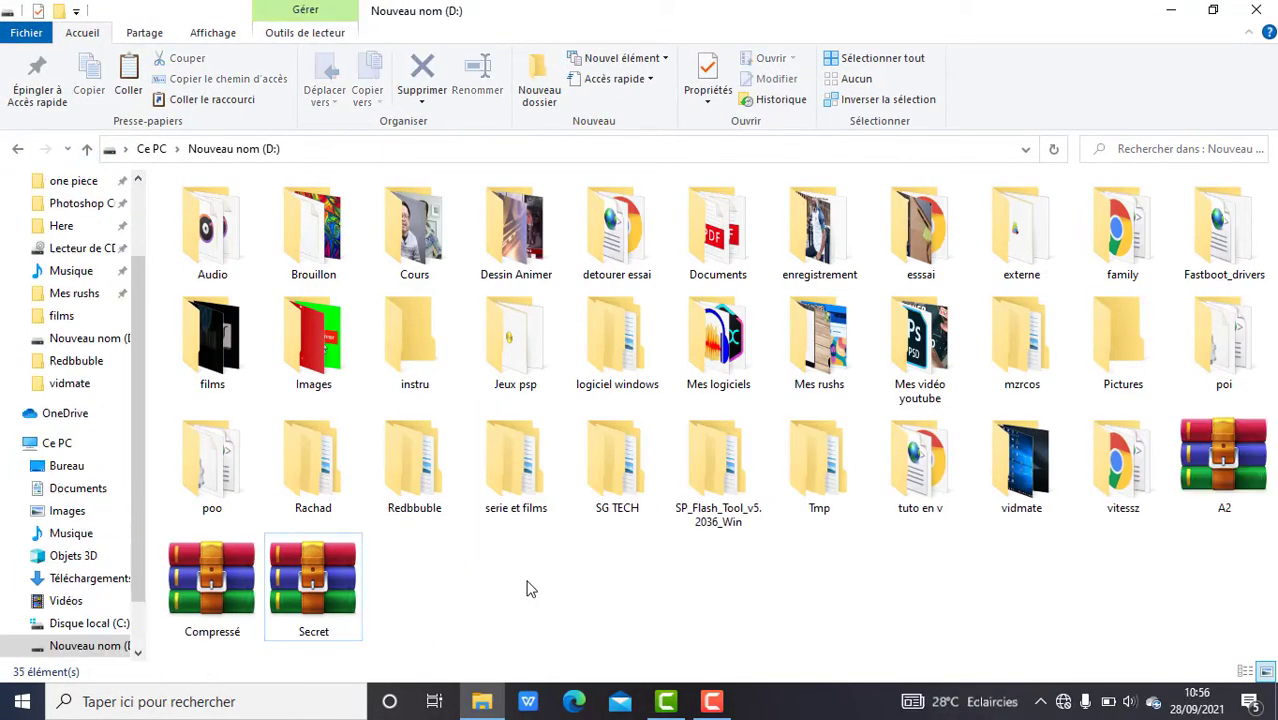
left_click(1171, 10)
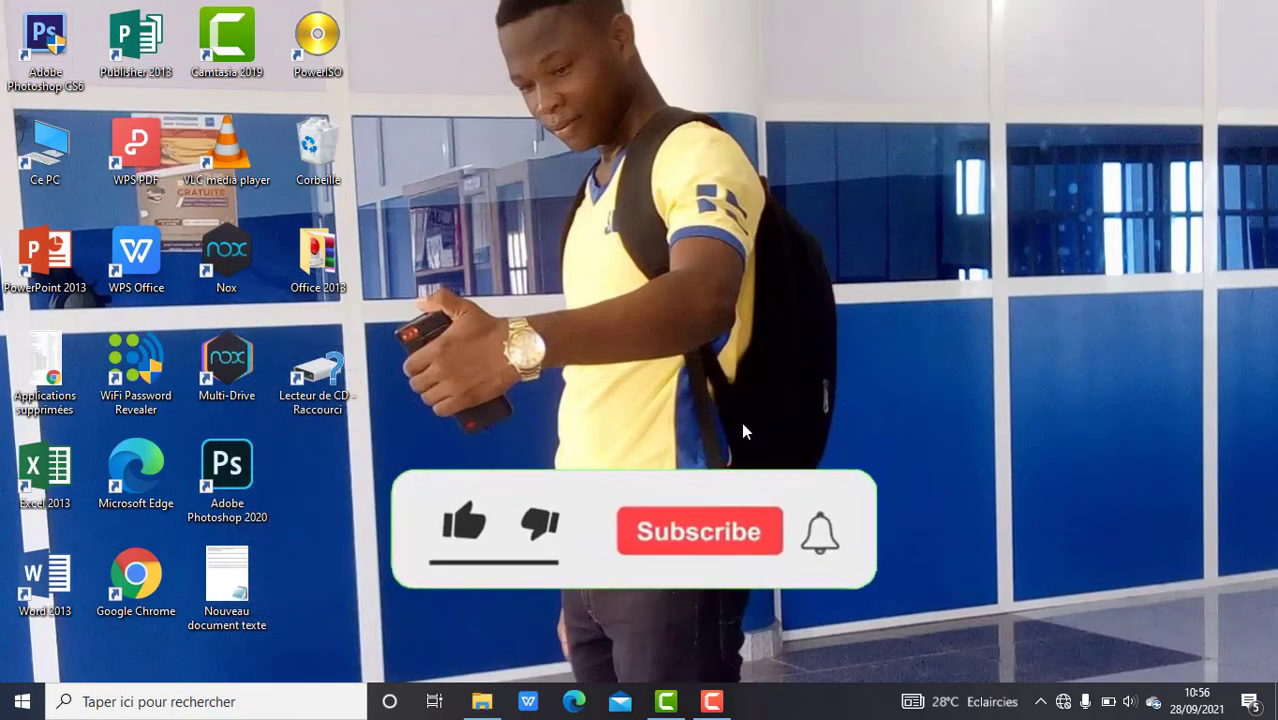